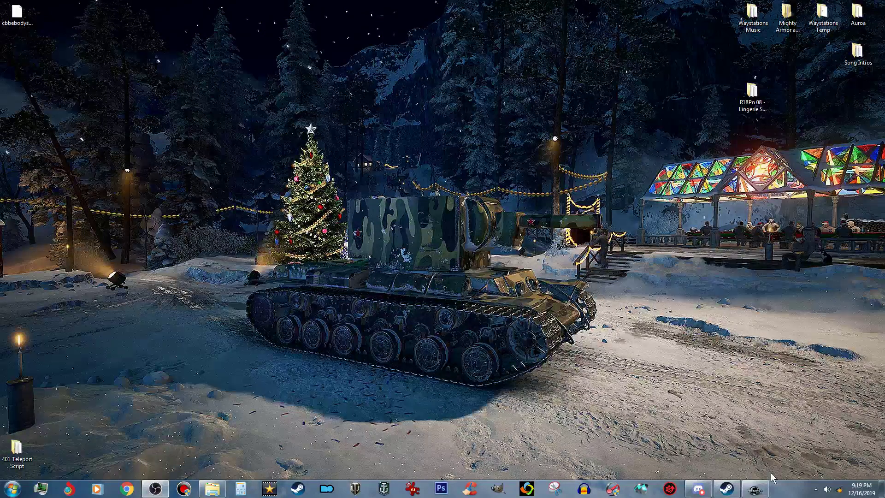
# Switch to the Creation Kit and examine the mannequin display in the 000RLBwarehouse01 cell.
pyautogui.click(765, 490)
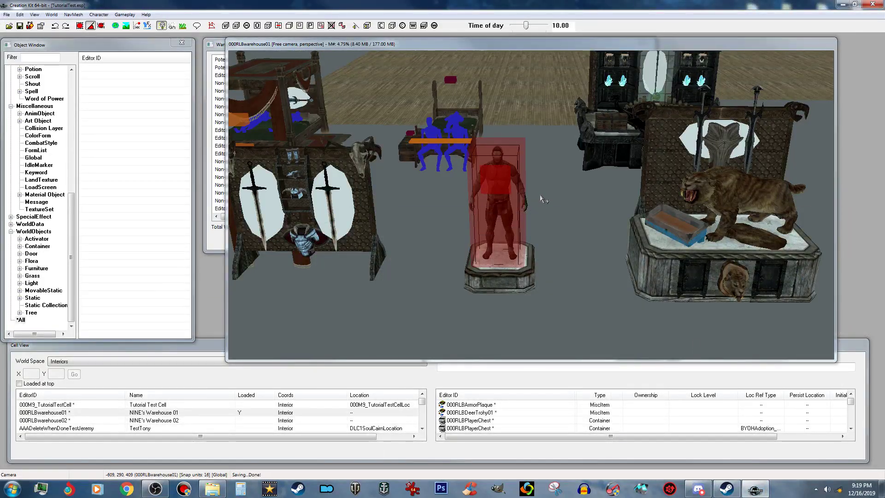
pyautogui.click(508, 285)
pyautogui.moveTo(510, 284)
pyautogui.keyDown('shift'); pyautogui.mouseDown(button='middle')
pyautogui.moveTo(562, 285)
pyautogui.moveTo(504, 299)
pyautogui.moveTo(533, 261)
pyautogui.moveTo(515, 288)
pyautogui.mouseUp(button='middle'); pyautogui.keyUp('shift')
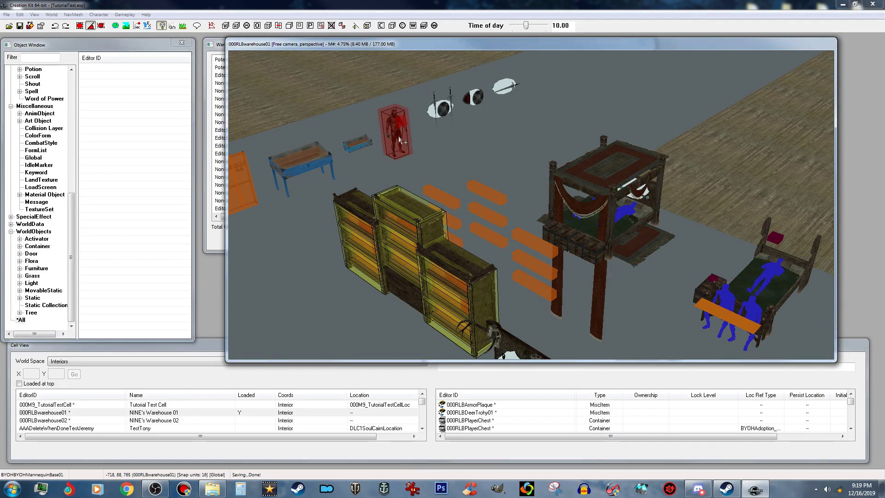
pyautogui.moveTo(641, 283); pyautogui.dragTo(613, 248, button='middle')
pyautogui.moveTo(452, 107); pyautogui.dragTo(472, 96, button='middle')
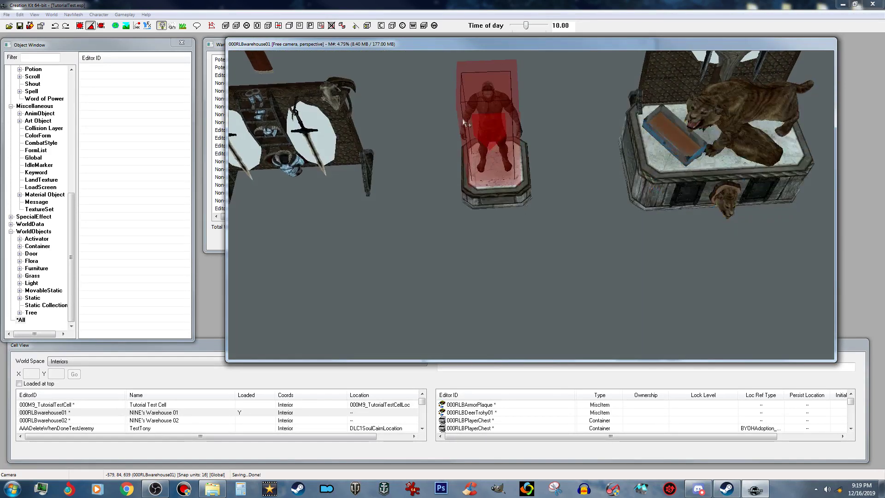
pyautogui.scroll(2, 474, 98)
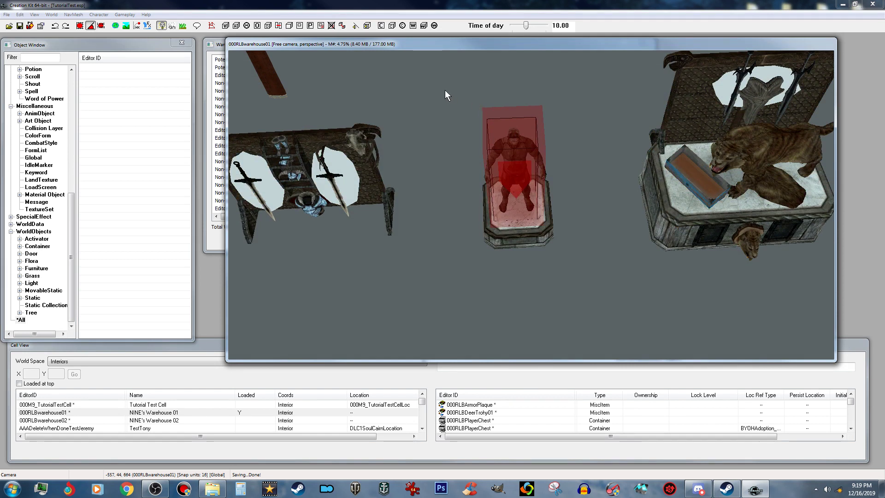
# Select the mannequin together with its pedestal and markers in the warehouse cell and copy the whole group.
pyautogui.moveTo(444, 87); pyautogui.dragTo(594, 280)
pyautogui.keyDown('shift'); pyautogui.moveTo(591, 281); pyautogui.dragTo(591, 261, button='middle'); pyautogui.keyUp('shift')
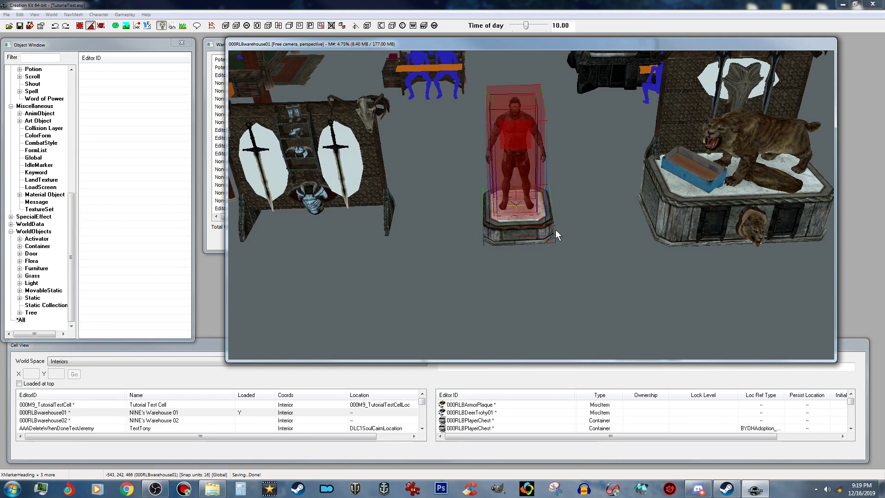
pyautogui.rightClick(513, 182)
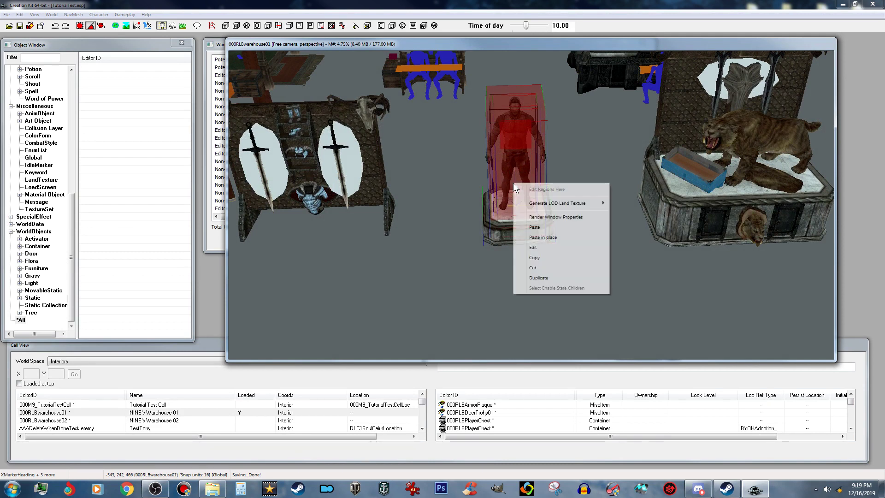
pyautogui.click(540, 256)
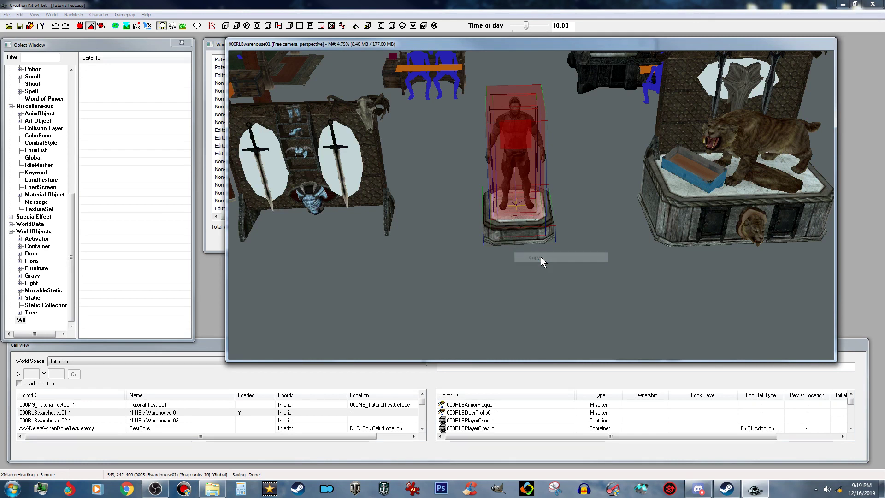
pyautogui.rightClick(520, 196)
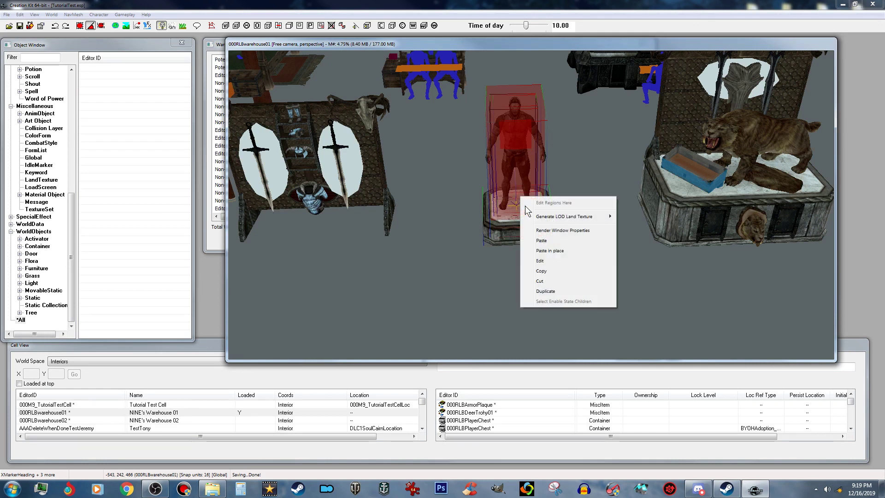
pyautogui.click(554, 271)
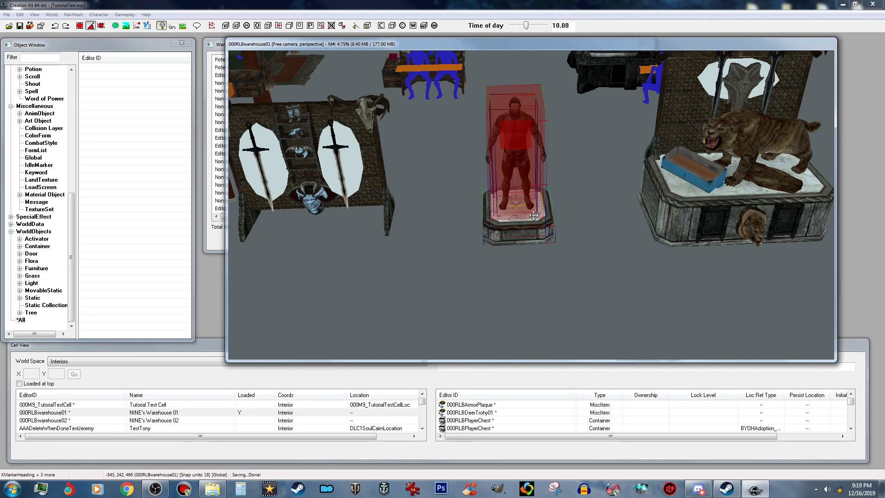
pyautogui.rightClick(534, 216)
pyautogui.click(564, 290)
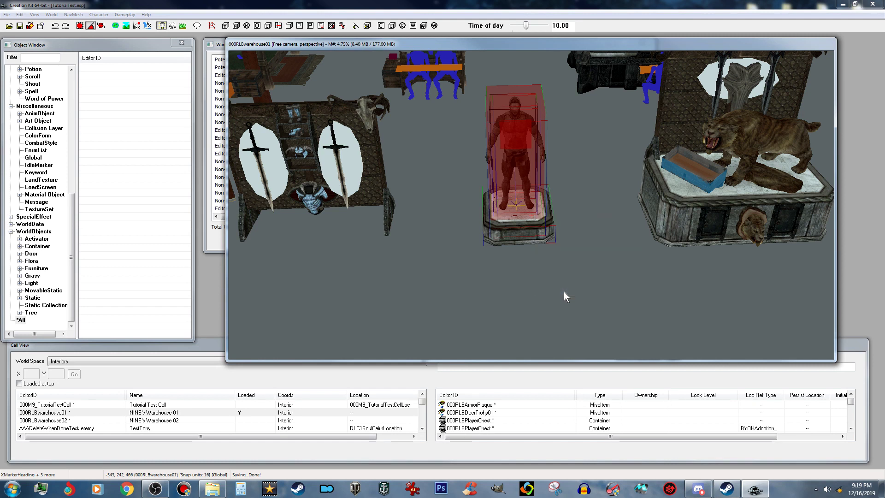
# Load the 000M9_TutorialTestCell cell and paste the copied mannequin group onto the stone floor in front of a bare wall.
pyautogui.doubleClick(69, 404)
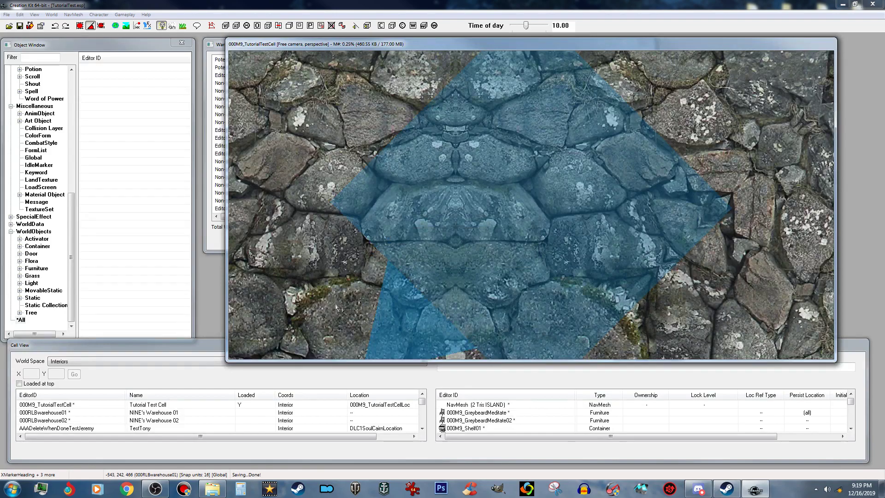
pyautogui.moveTo(530, 240)
pyautogui.keyDown('shift'); pyautogui.mouseDown(button='middle')
pyautogui.moveTo(521, 215)
pyautogui.moveTo(502, 201)
pyautogui.moveTo(419, 191)
pyautogui.moveTo(342, 202)
pyautogui.mouseUp(button='middle'); pyautogui.keyUp('shift')
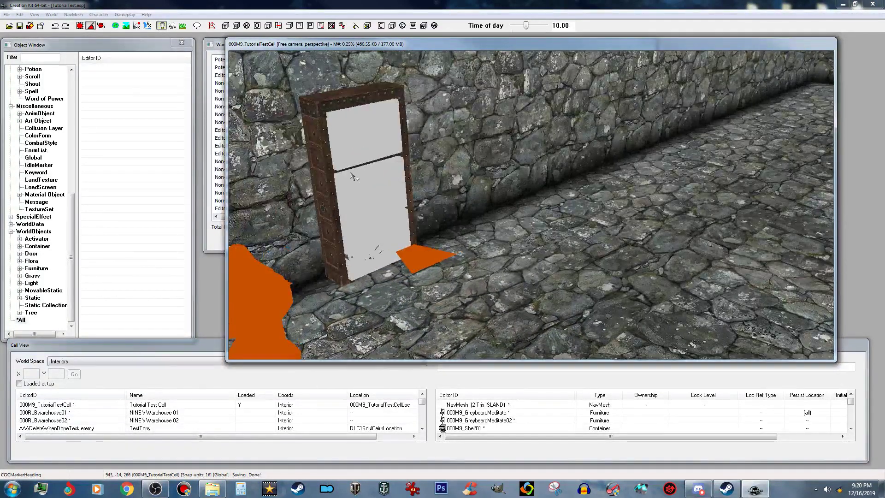
pyautogui.moveTo(435, 252)
pyautogui.keyDown('shift'); pyautogui.mouseDown(button='middle')
pyautogui.moveTo(566, 249)
pyautogui.moveTo(553, 235)
pyautogui.moveTo(525, 252)
pyautogui.mouseUp(button='middle'); pyautogui.keyUp('shift')
pyautogui.scroll(5, 517, 242)
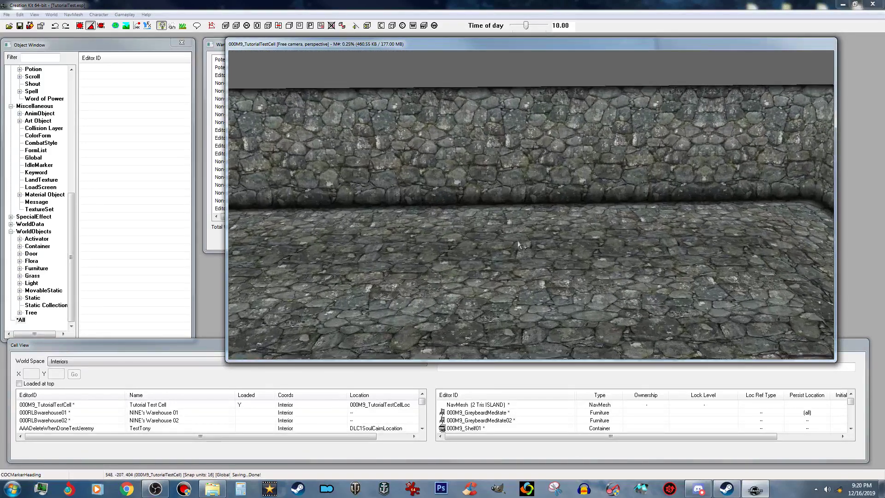
pyautogui.scroll(5, 520, 245)
pyautogui.rightClick(531, 245)
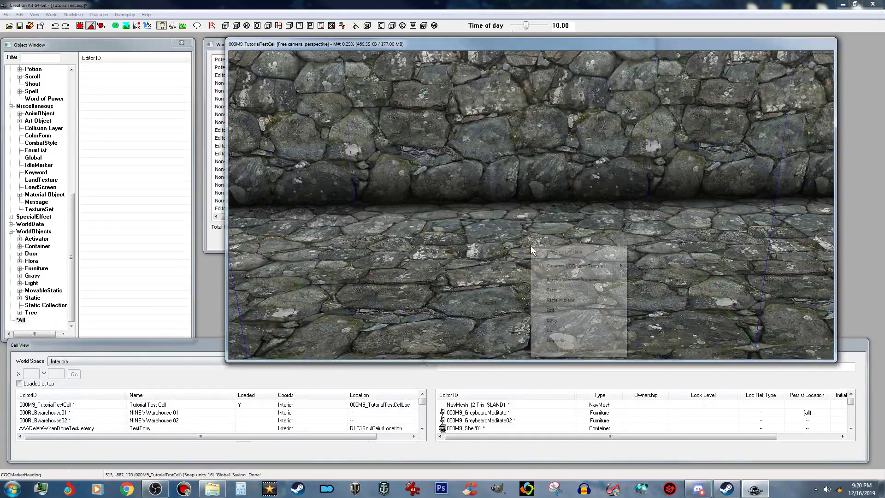
pyautogui.click(559, 291)
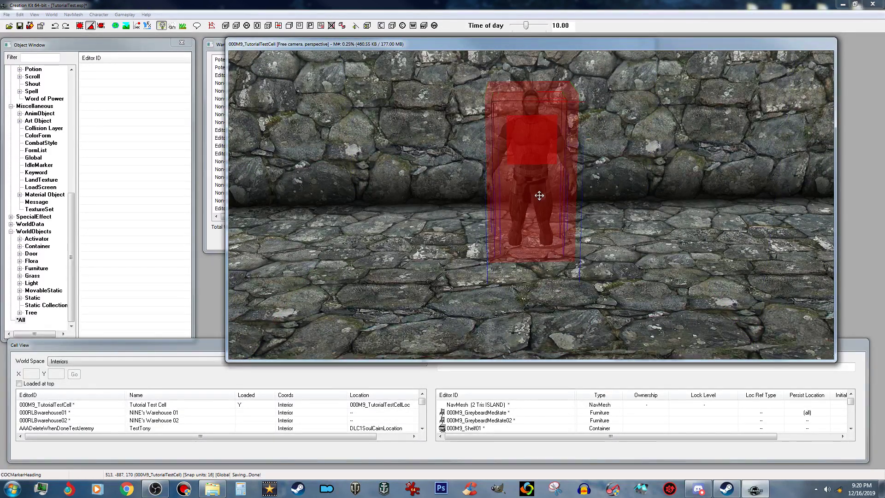
# Raise the pasted mannequin group along the Z axis so that its pedestal stands on the stone floor.
pyautogui.press('z')
pyautogui.moveTo(540, 195); pyautogui.dragTo(539, 129)
pyautogui.keyDown('shift'); pyautogui.moveTo(546, 126); pyautogui.dragTo(602, 139, button='middle'); pyautogui.keyUp('shift')
pyautogui.keyDown('shift'); pyautogui.moveTo(529, 232); pyautogui.dragTo(552, 224, button='middle'); pyautogui.keyUp('shift')
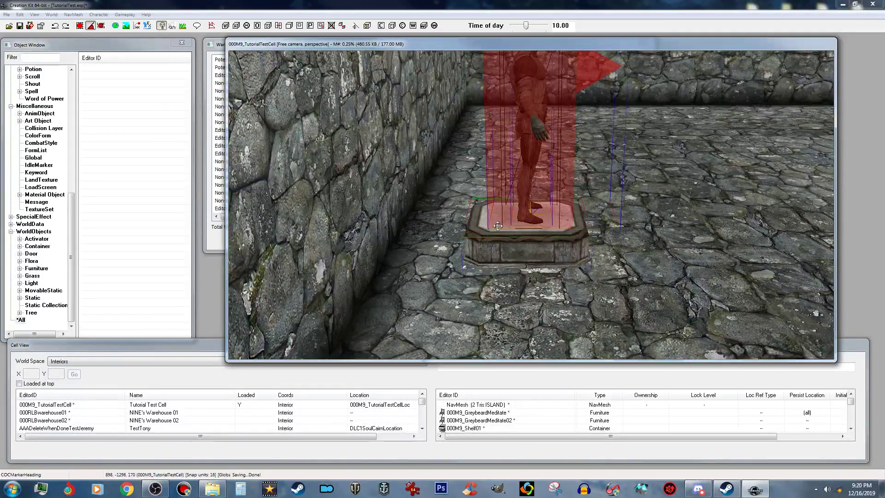
pyautogui.keyDown('shift'); pyautogui.moveTo(498, 225); pyautogui.dragTo(428, 239, button='middle'); pyautogui.keyUp('shift')
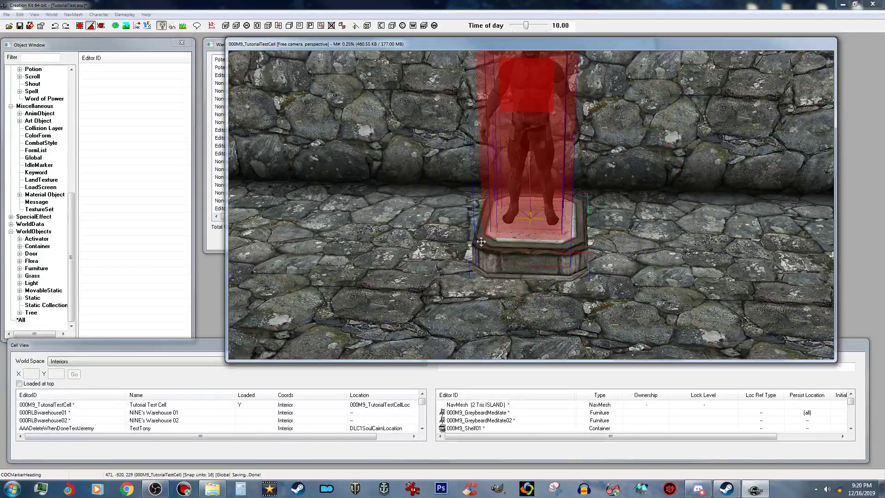
pyautogui.moveTo(523, 257); pyautogui.dragTo(541, 255)
pyautogui.keyDown('shift'); pyautogui.moveTo(541, 255); pyautogui.dragTo(442, 214, button='middle'); pyautogui.keyUp('shift')
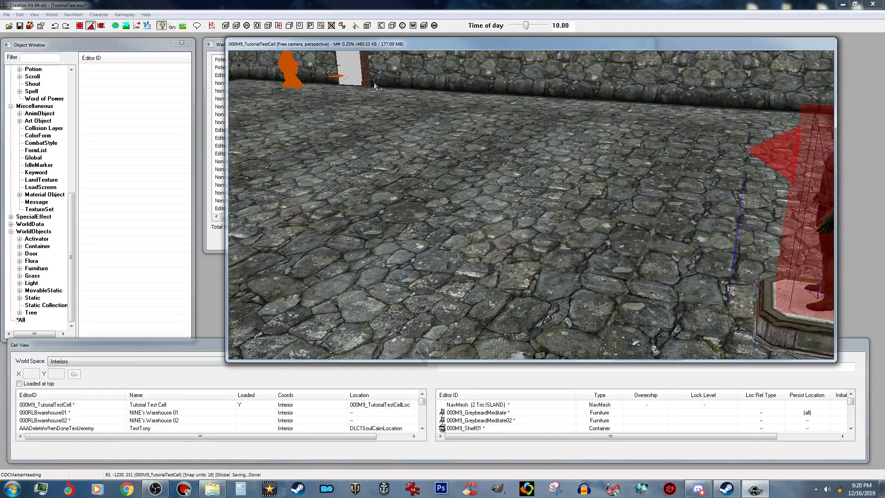
pyautogui.keyDown('shift'); pyautogui.moveTo(355, 77); pyautogui.dragTo(497, 134, button='middle'); pyautogui.keyUp('shift')
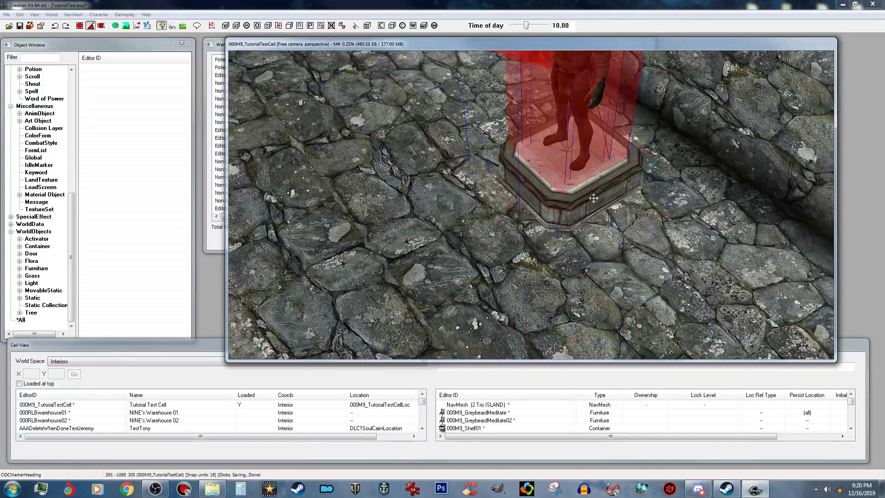
pyautogui.keyDown('shift'); pyautogui.moveTo(564, 200); pyautogui.dragTo(601, 178, button='middle'); pyautogui.keyUp('shift')
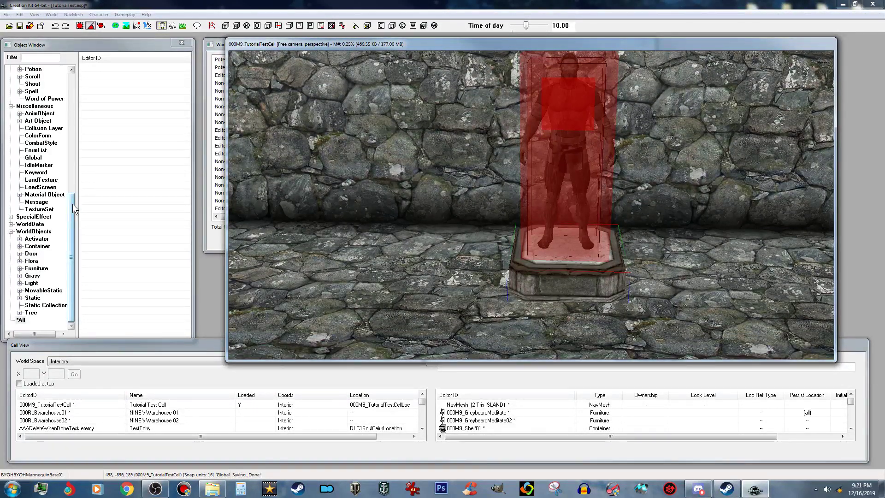
# Collapse the expanded object categories and list the Armor objects under Items.
pyautogui.moveTo(73, 204); pyautogui.dragTo(73, 186)
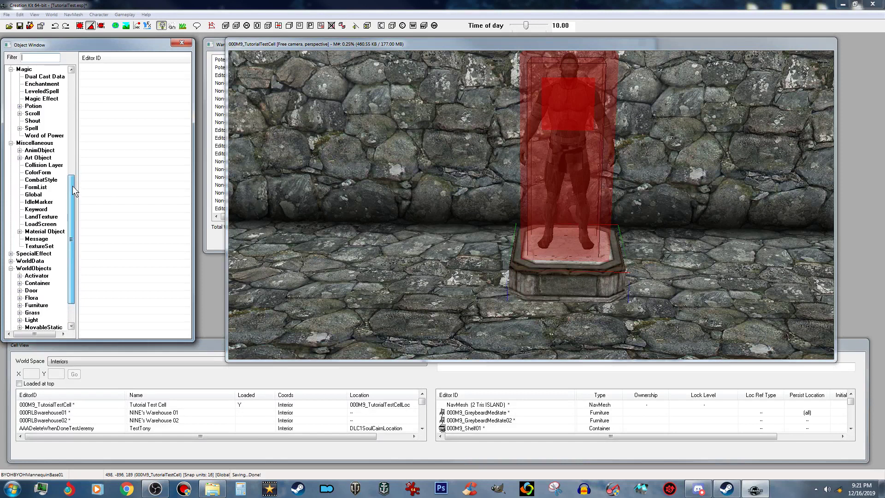
pyautogui.click(10, 268)
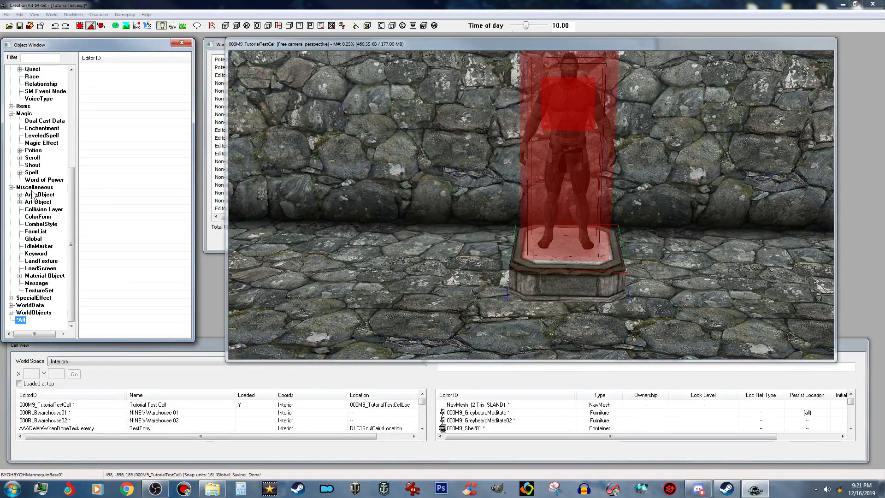
pyautogui.click(10, 188)
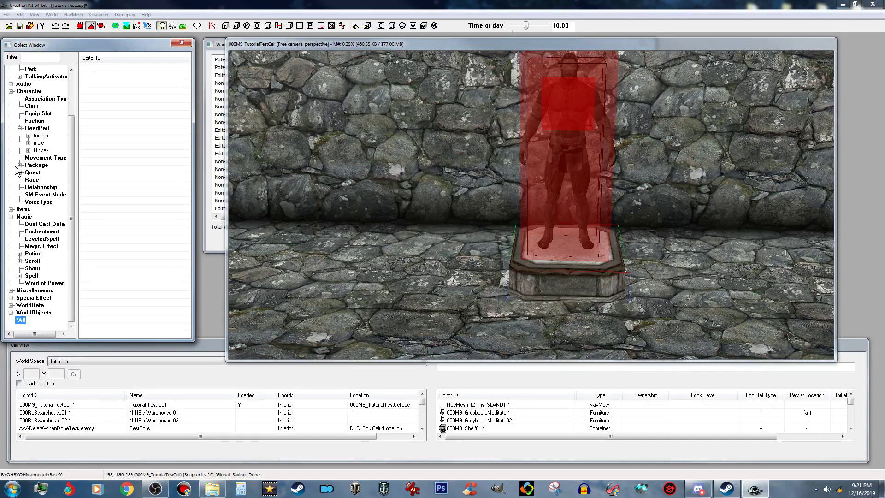
pyautogui.click(11, 216)
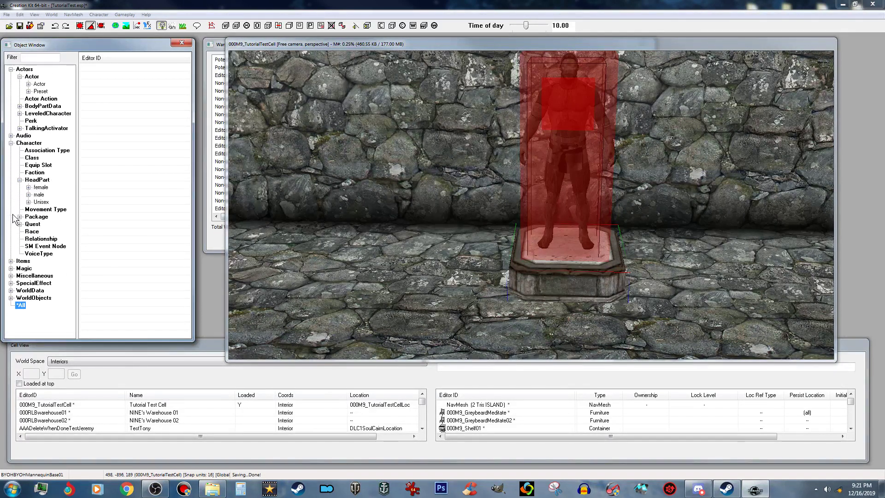
pyautogui.click(11, 143)
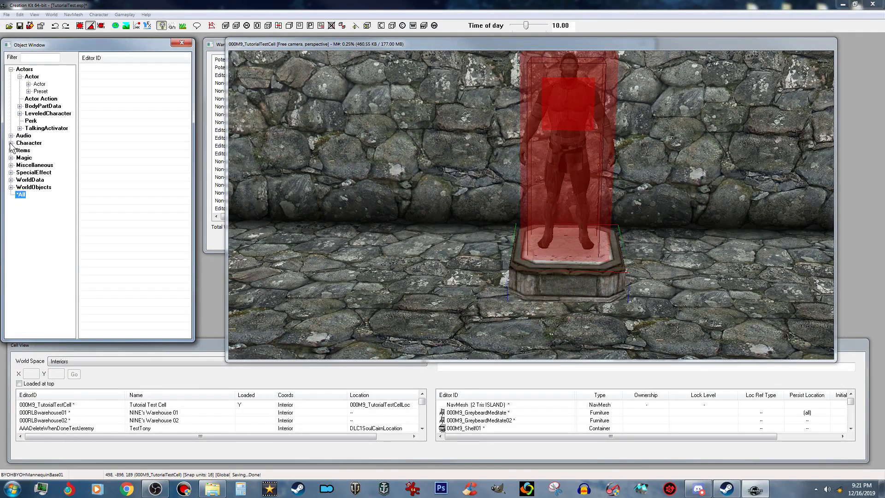
pyautogui.click(11, 70)
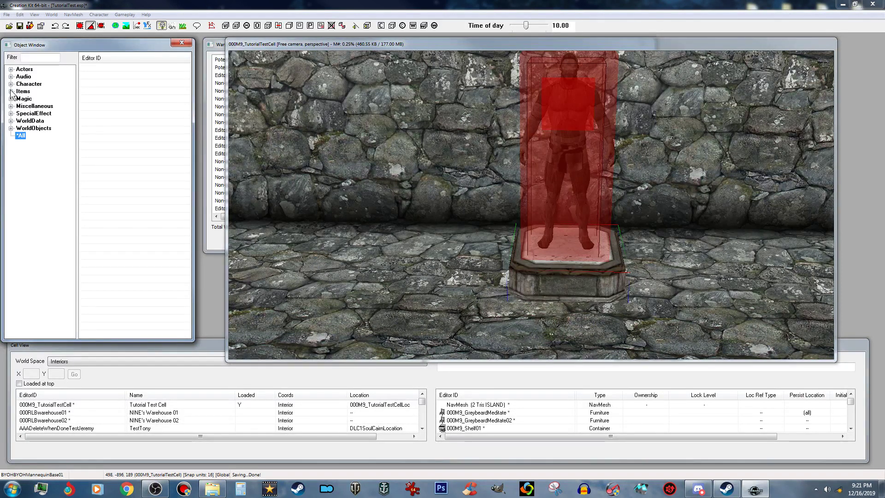
pyautogui.click(11, 92)
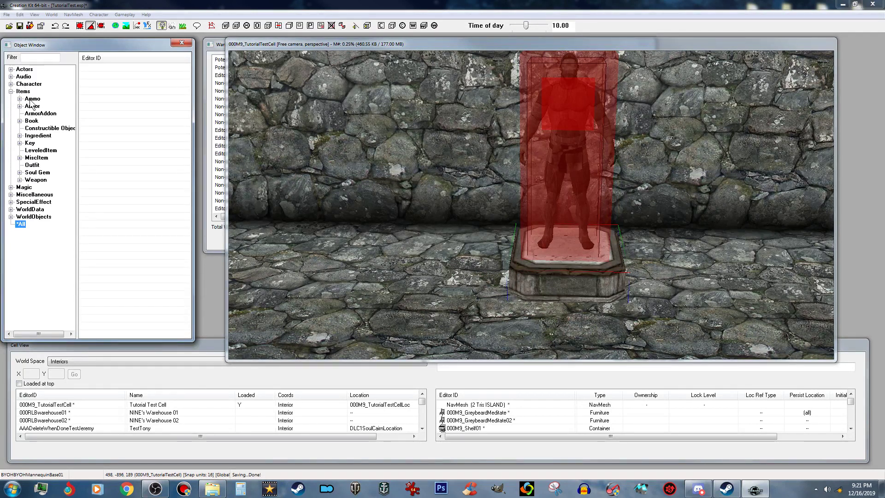
pyautogui.click(24, 91)
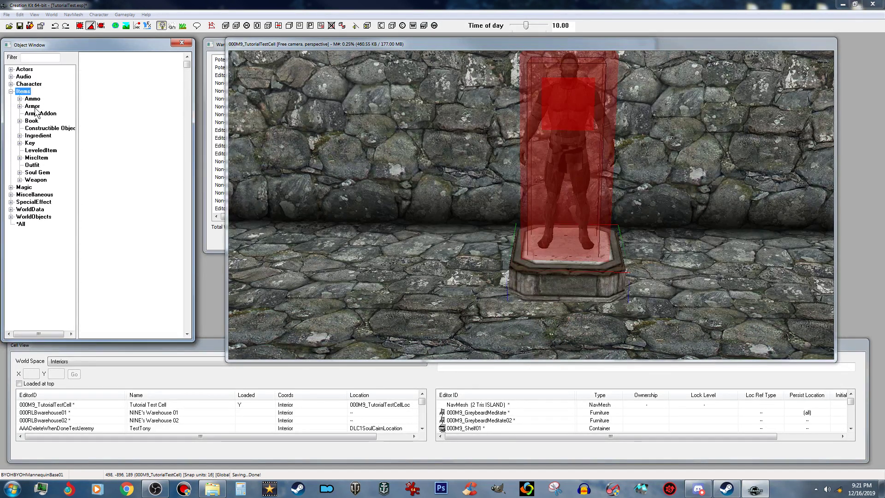
pyautogui.click(34, 107)
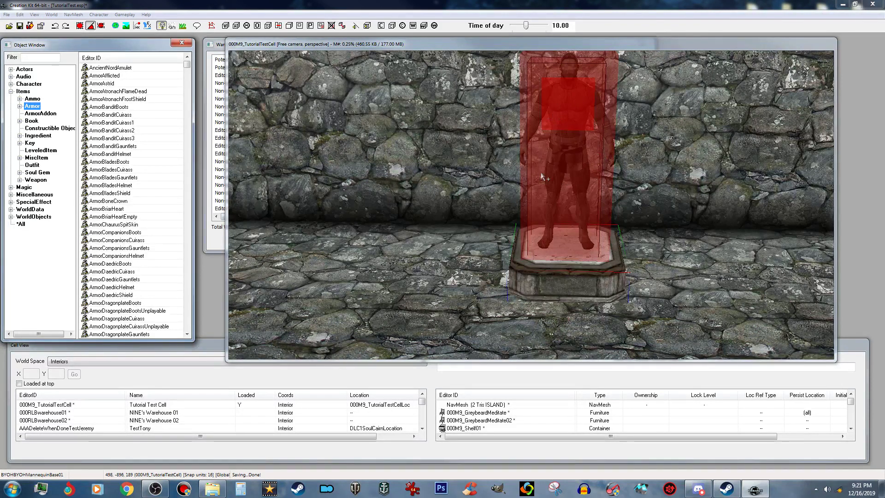
# Place ArmorDwarvenBoots on the floor just to the left of the mannequin's pedestal.
pyautogui.click(133, 265)
pyautogui.scroll(-3, 138, 272)
pyautogui.scroll(-7, 141, 273)
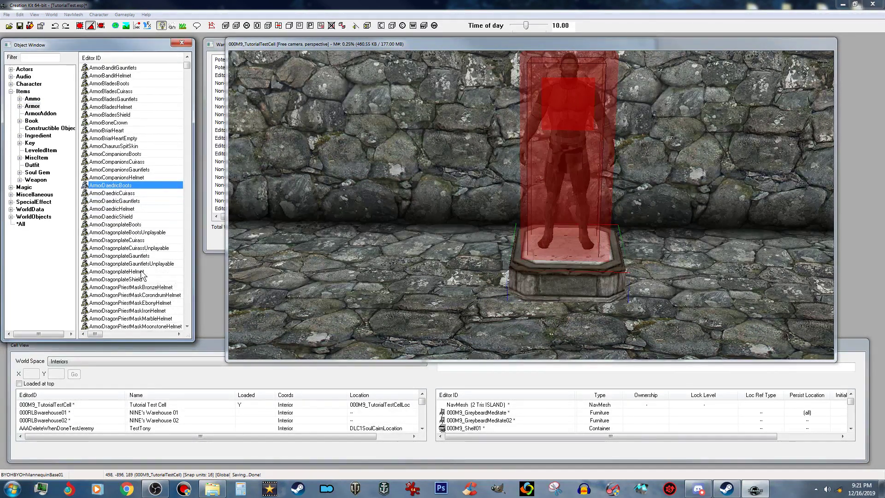
pyautogui.scroll(-2, 143, 280)
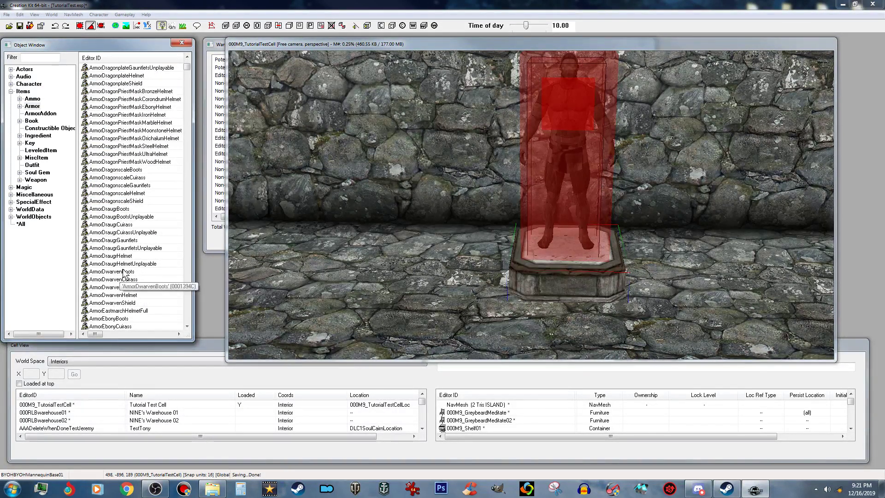
pyautogui.click(123, 272)
pyautogui.moveTo(129, 274); pyautogui.dragTo(218, 287)
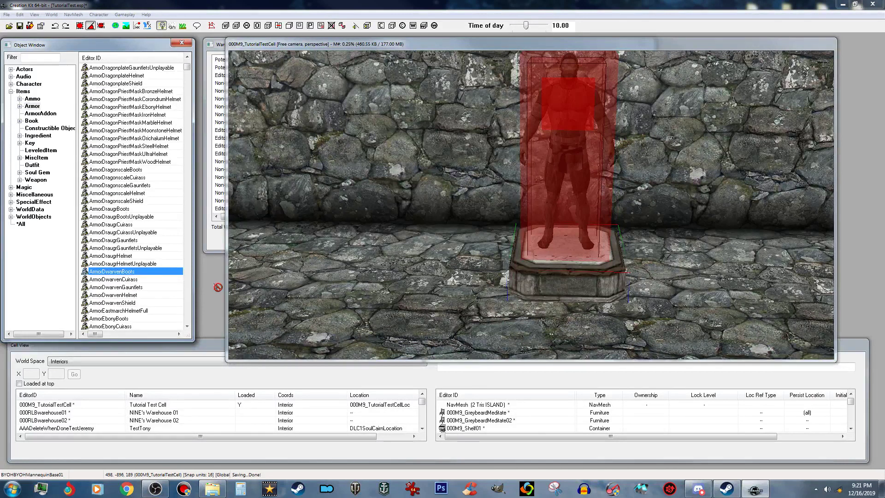
pyautogui.moveTo(463, 327); pyautogui.dragTo(454, 286)
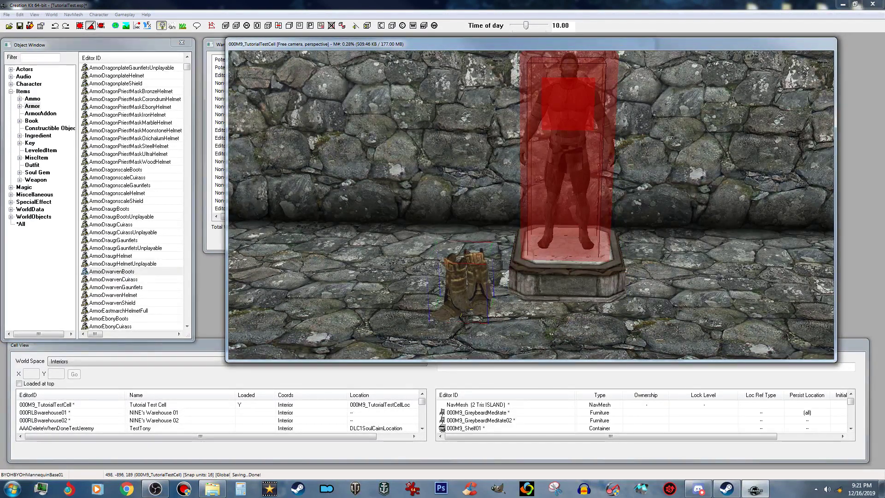
# Place ArmorDwarvenCuirass on the floor to the right of the mannequin's pedestal.
pyautogui.click(124, 280)
pyautogui.moveTo(124, 281); pyautogui.dragTo(346, 332)
pyautogui.moveTo(614, 337); pyautogui.dragTo(712, 320)
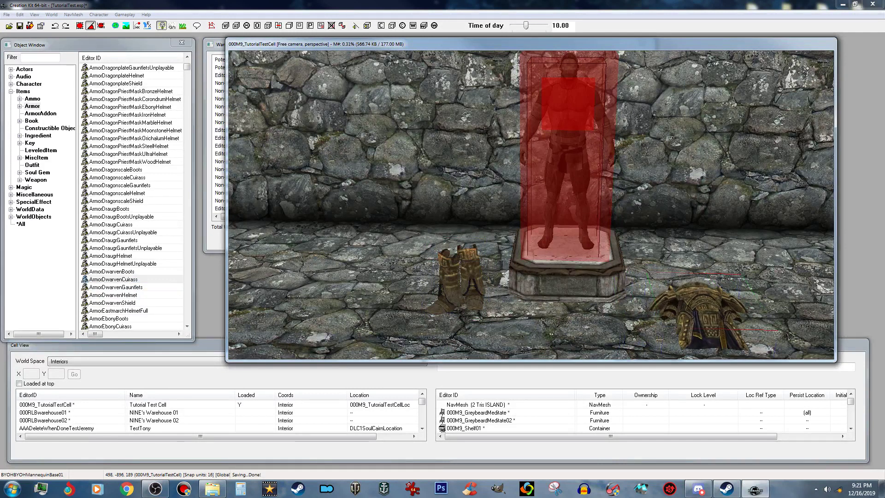
# Place ArmorDwarvenGauntlets and ArmorDwarvenHelmet on the floor in front of the mannequin's pedestal.
pyautogui.click(139, 287)
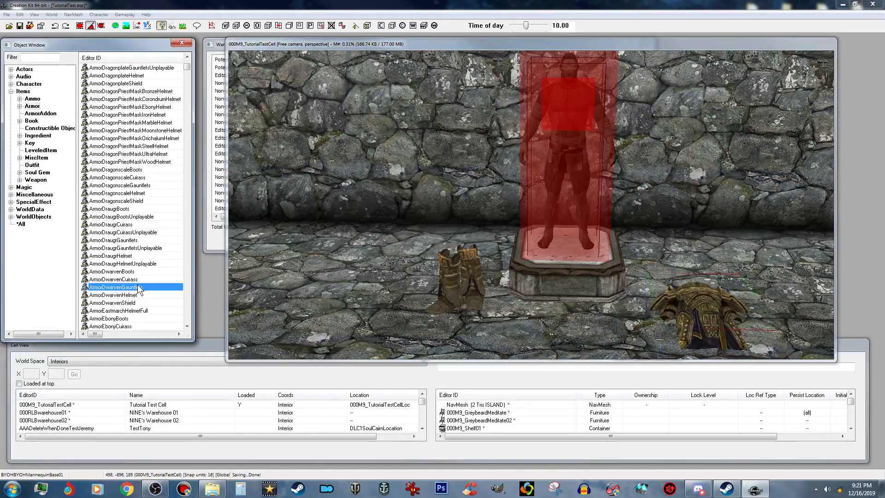
pyautogui.moveTo(456, 341); pyautogui.dragTo(497, 346)
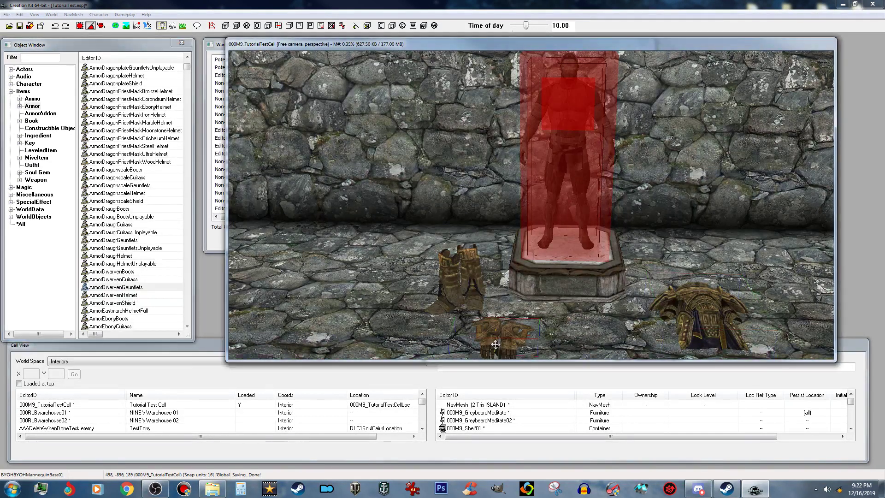
pyautogui.click(133, 295)
pyautogui.moveTo(133, 295); pyautogui.dragTo(172, 298)
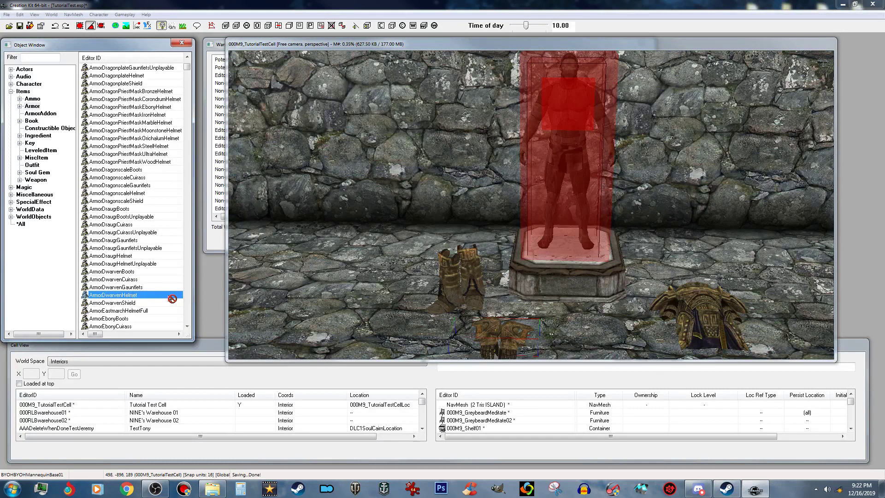
pyautogui.moveTo(549, 325); pyautogui.dragTo(571, 329)
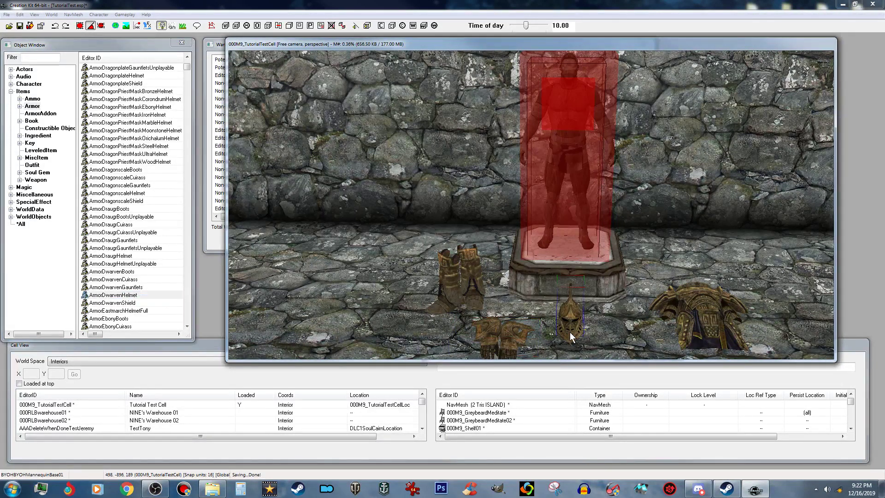
# Place ArmorDwarvenShield on the floor in front of the pedestal, between the helmet and the cuirass.
pyautogui.moveTo(570, 331); pyautogui.dragTo(566, 331, button='middle')
pyautogui.click(123, 303)
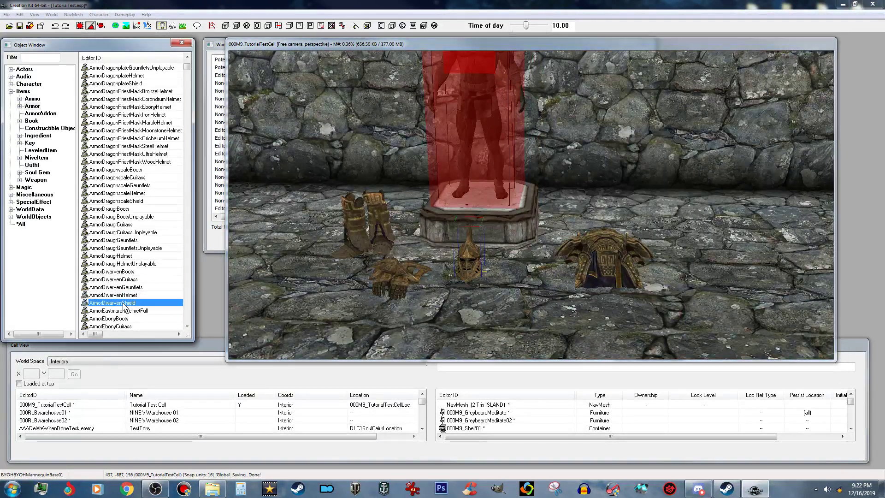
pyautogui.moveTo(123, 305); pyautogui.dragTo(534, 306)
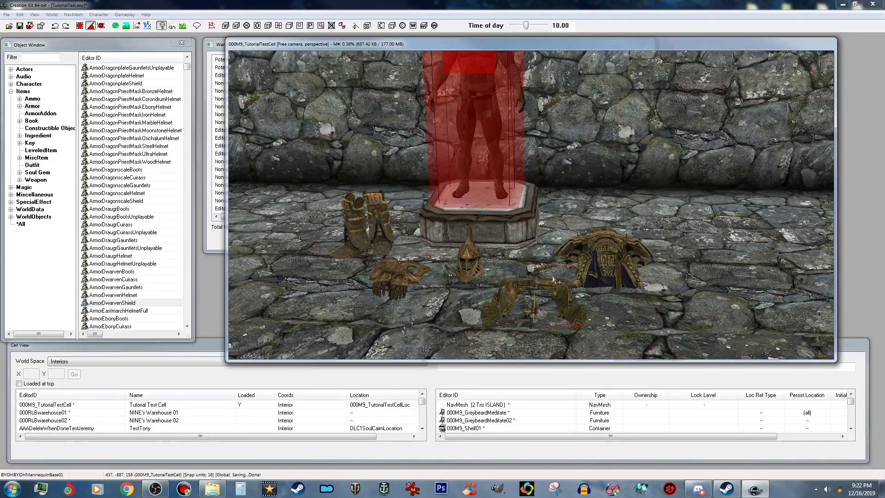
pyautogui.moveTo(561, 289); pyautogui.dragTo(560, 272, button='right')
pyautogui.moveTo(561, 272); pyautogui.dragTo(561, 253)
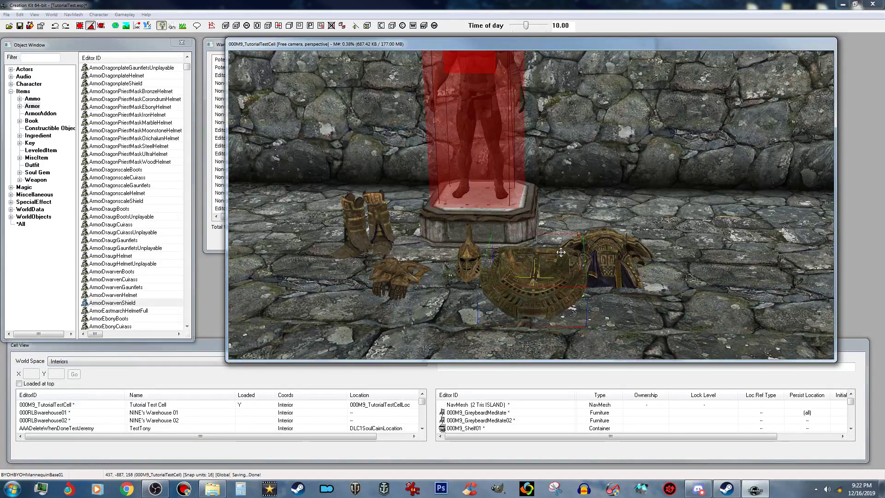
pyautogui.press('f')
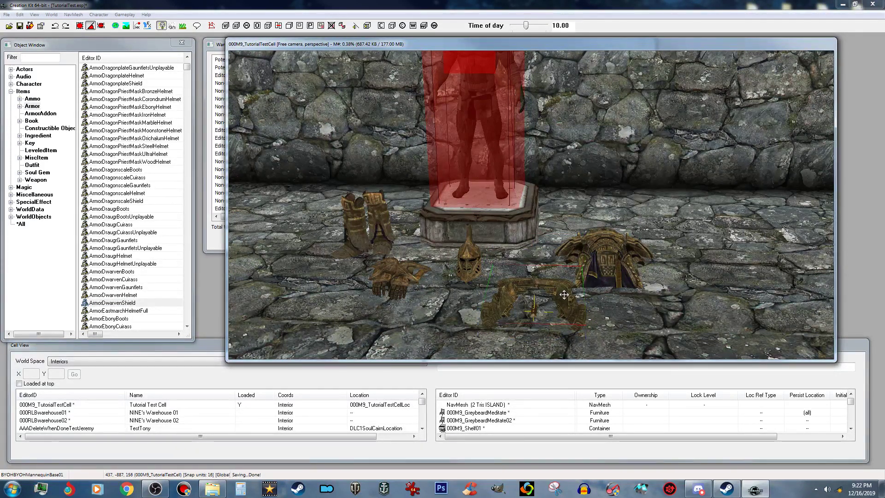
# Raise and tilt the sunken Dwarven shield so that its whole face lies above the stone floor.
pyautogui.moveTo(565, 294); pyautogui.dragTo(565, 294, button='right')
pyautogui.moveTo(544, 301); pyautogui.dragTo(544, 291)
pyautogui.keyDown('shift'); pyautogui.moveTo(544, 292); pyautogui.dragTo(605, 276, button='middle'); pyautogui.keyUp('shift')
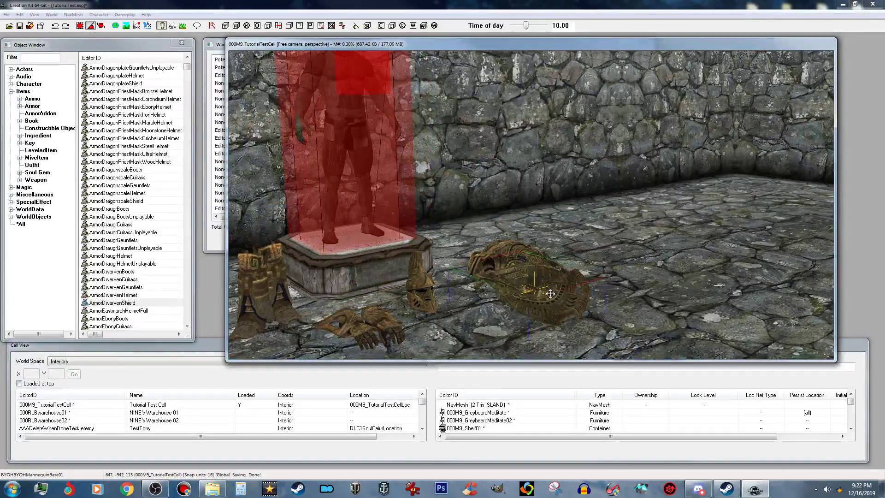
pyautogui.moveTo(532, 308); pyautogui.dragTo(539, 300)
pyautogui.keyDown('shift'); pyautogui.moveTo(539, 300); pyautogui.dragTo(512, 287, button='middle'); pyautogui.keyUp('shift')
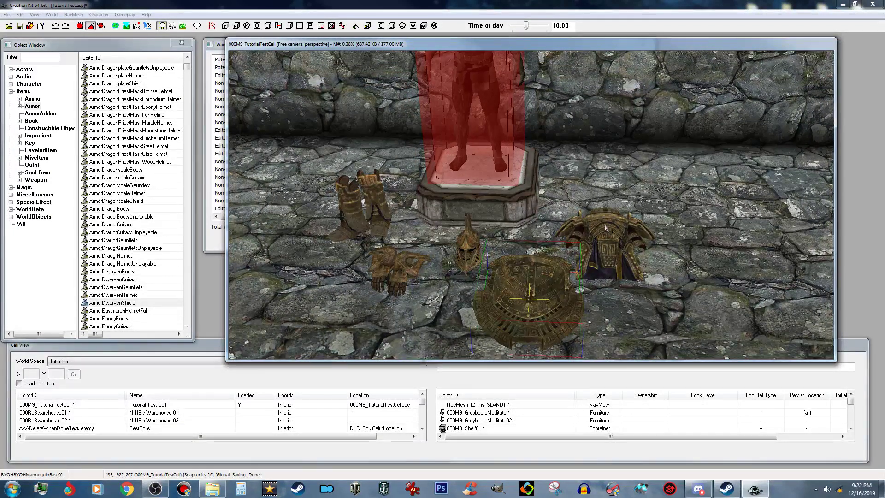
# Hide the red marker volumes around the mannequin and select the mannequin figure to examine it with its surrounding armor.
pyautogui.scroll(2, 534, 188)
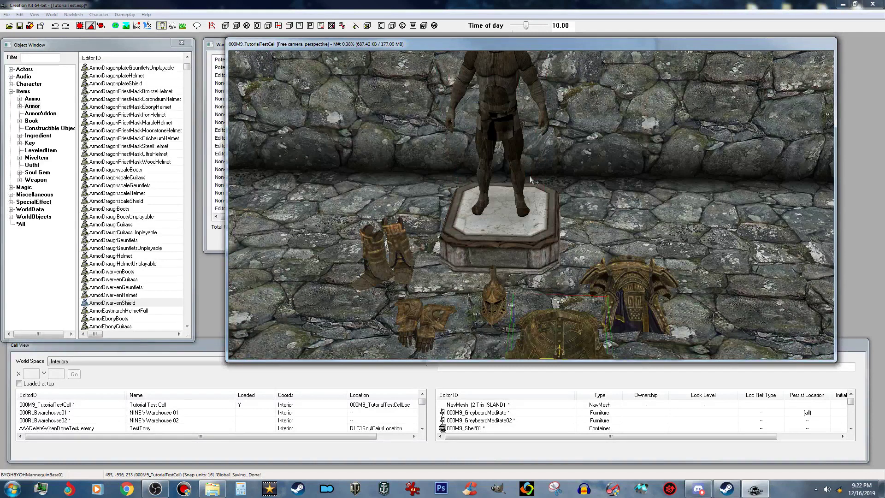
pyautogui.click(500, 106)
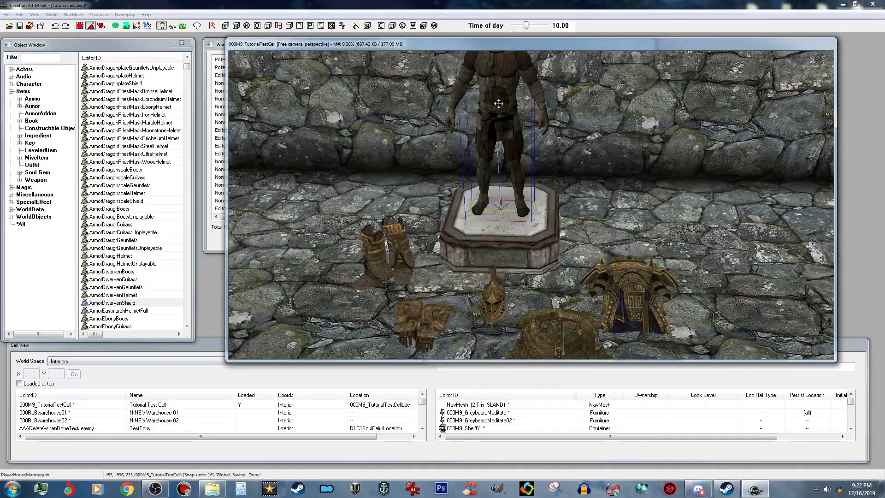
pyautogui.scroll(3, 497, 118)
pyautogui.scroll(1, 497, 117)
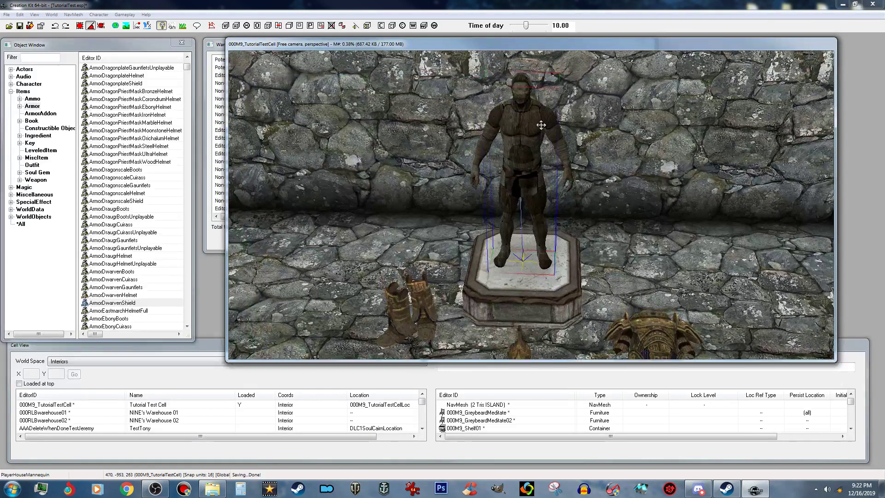
pyautogui.moveTo(546, 180); pyautogui.dragTo(543, 170, button='middle')
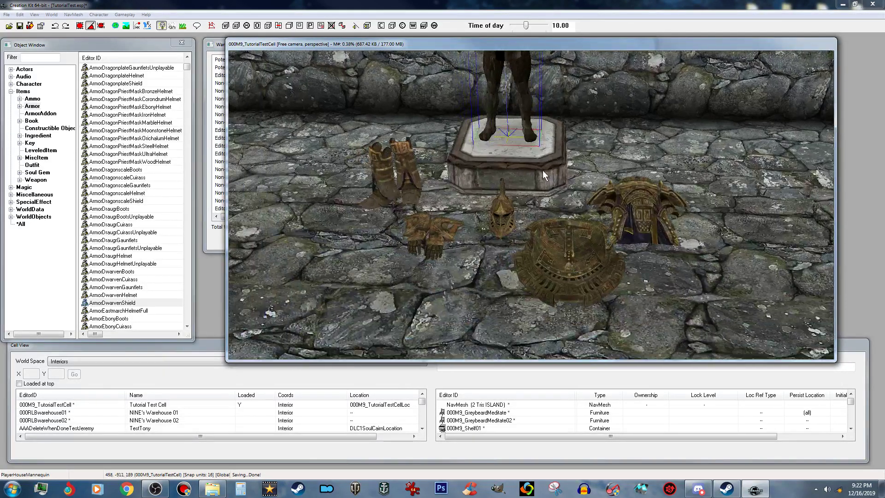
# Attach the script DefaultAddToLinkonLoadSCRIPT to the placed Dwarven boots' reference, filtering the available scripts by "defaultaddto".
pyautogui.click(408, 175)
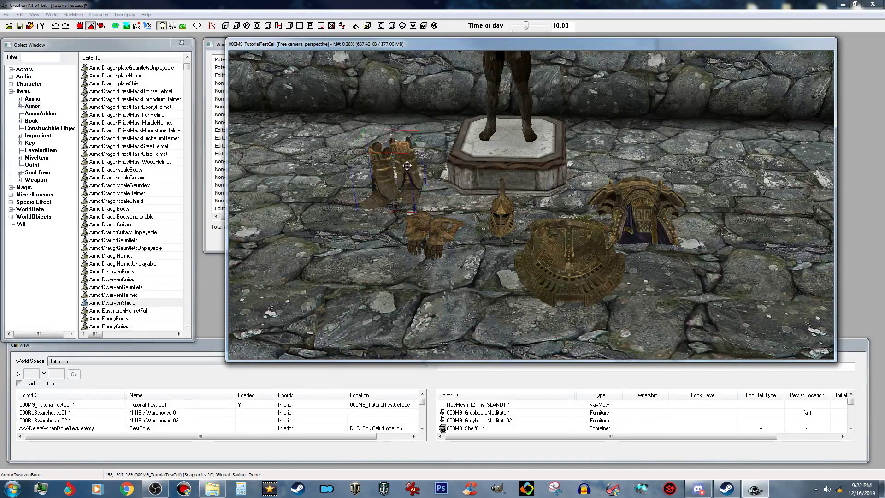
pyautogui.doubleClick(408, 165)
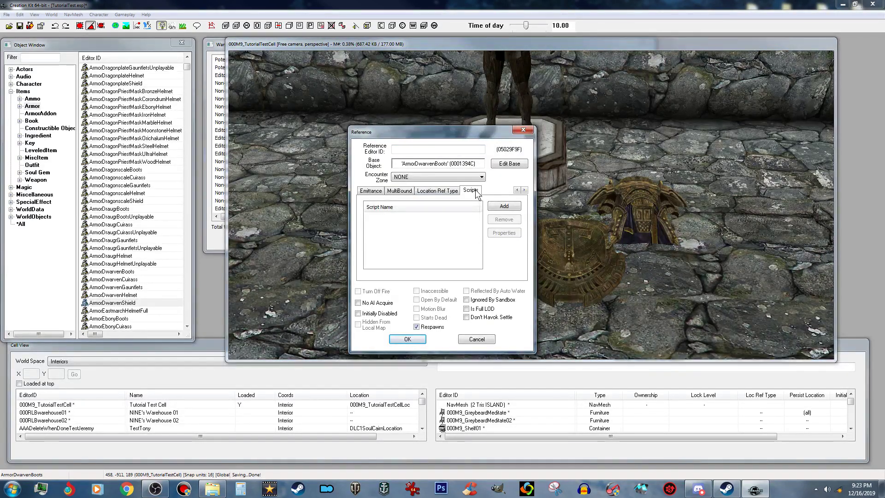
pyautogui.click(509, 210)
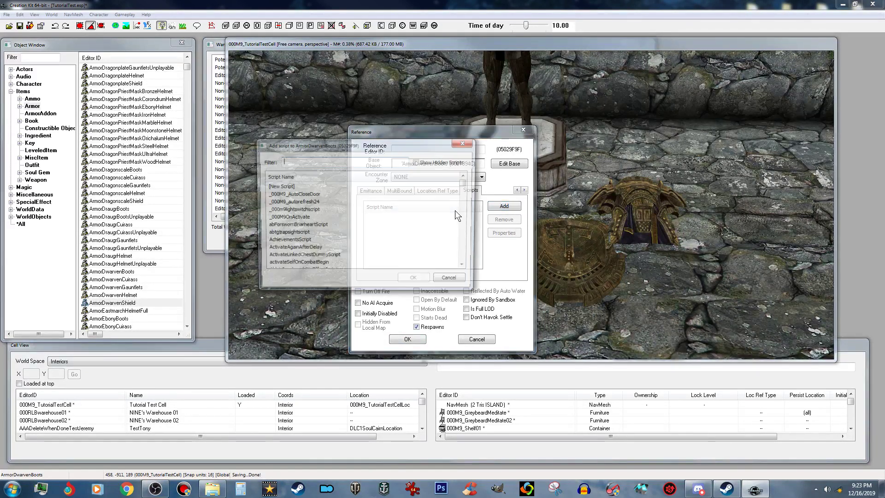
pyautogui.write('defau')
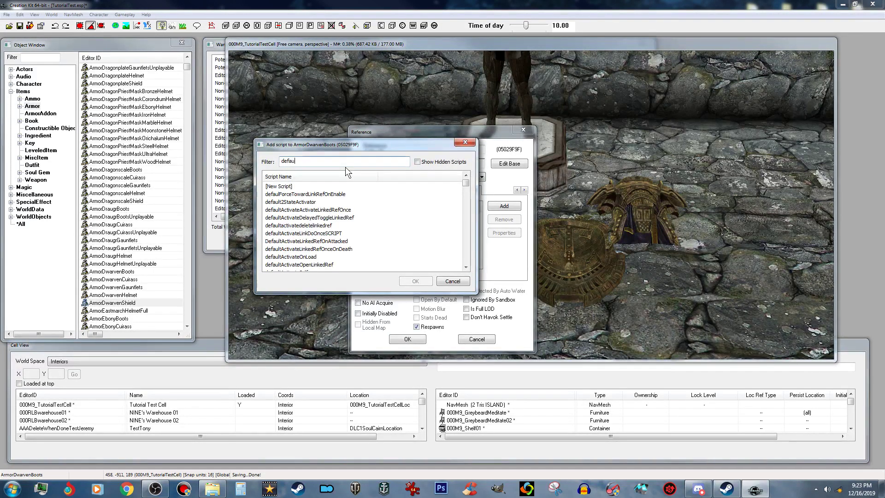
pyautogui.write('lt')
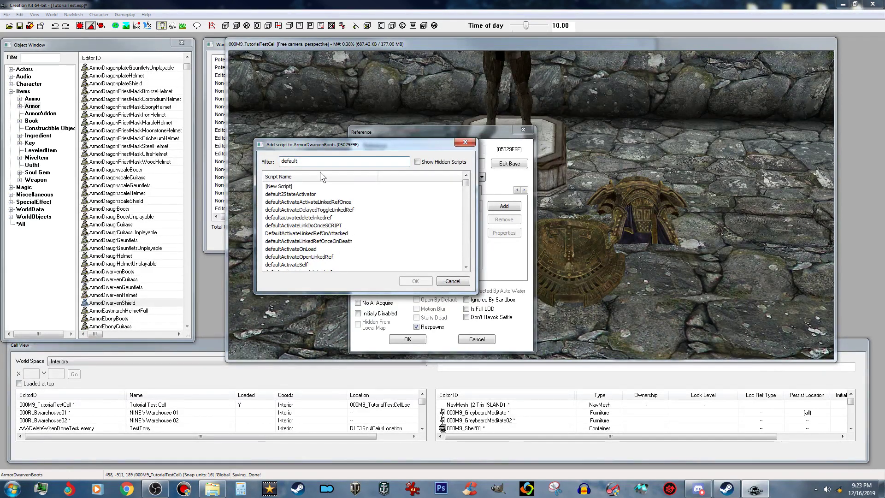
pyautogui.write('add')
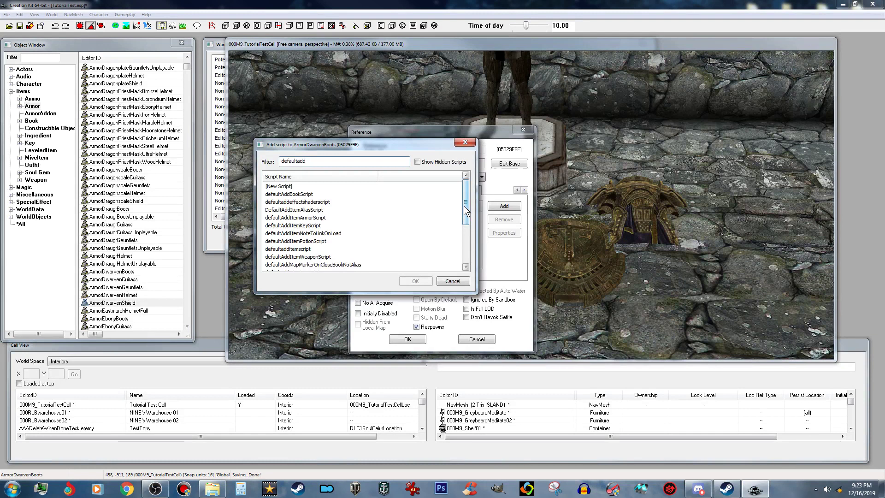
pyautogui.write('to')
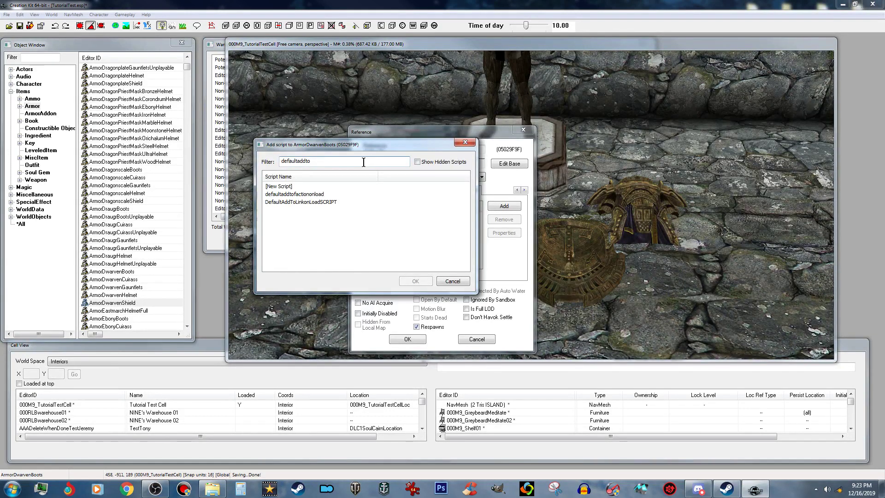
pyautogui.click(324, 202)
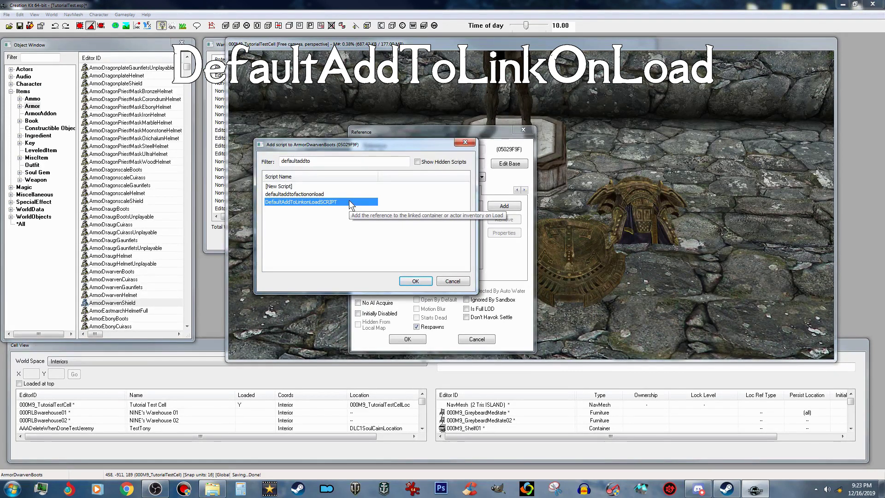
pyautogui.click(410, 281)
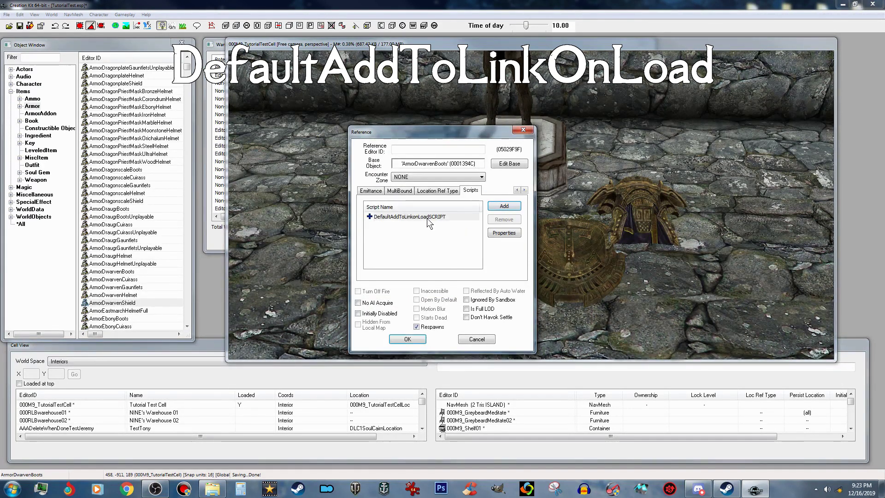
# Set the forceEquip property of the boots' DefaultAddToLinkonLoadSCRIPT to TRUE.
pyautogui.click(448, 218)
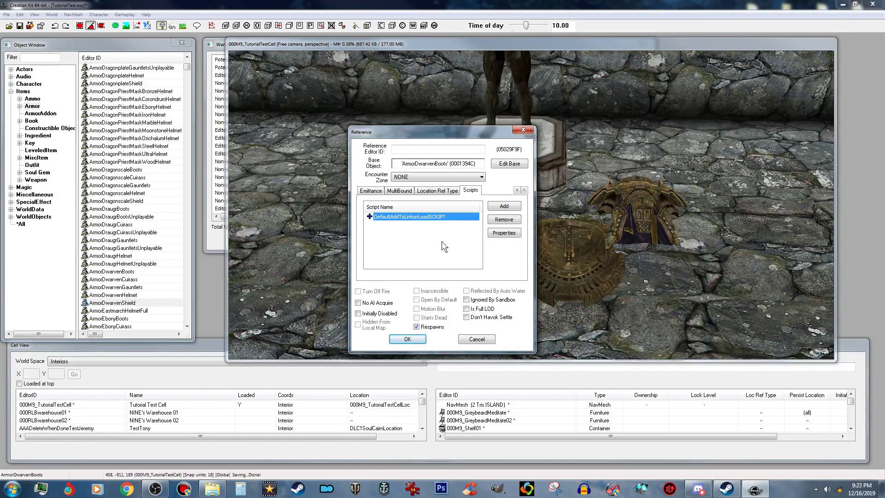
pyautogui.rightClick(438, 217)
pyautogui.click(411, 229)
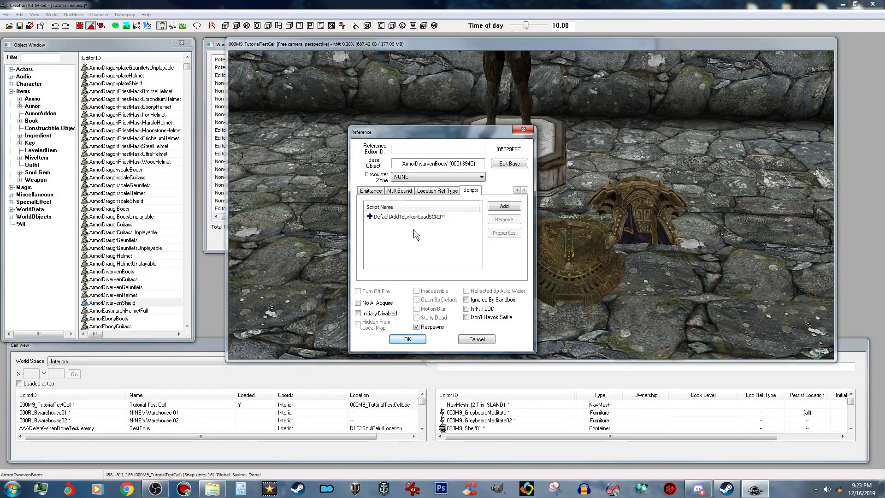
pyautogui.click(429, 217)
pyautogui.click(503, 233)
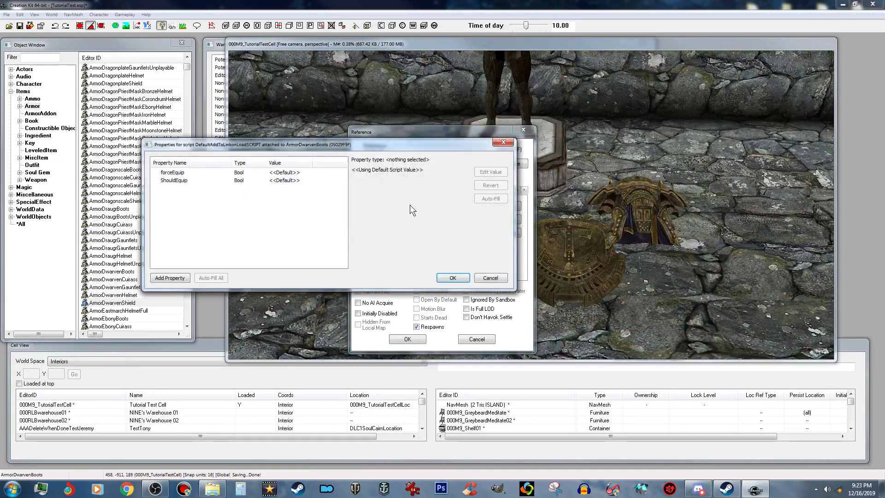
pyautogui.click(283, 174)
pyautogui.click(491, 172)
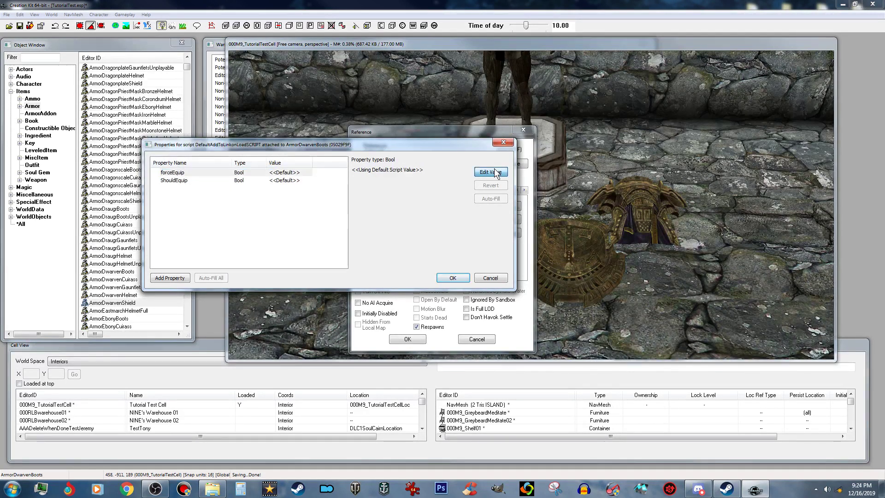
pyautogui.click(357, 173)
# Enable the ShouldEquip property of the boots' script, and accept the script properties and the reference changes.
pyautogui.click(286, 180)
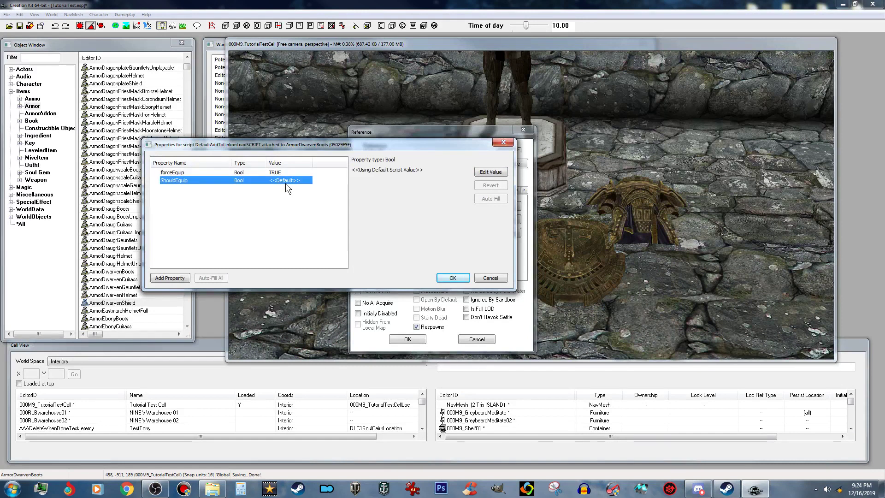
pyautogui.click(491, 171)
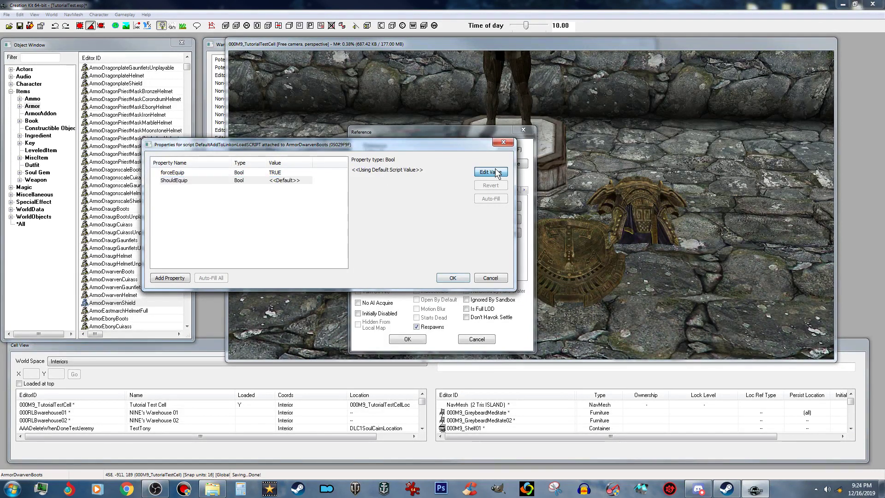
pyautogui.click(355, 171)
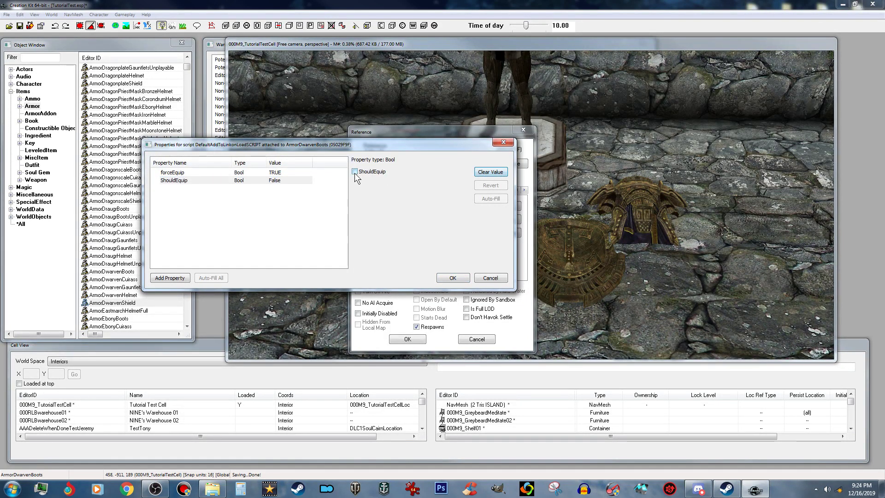
pyautogui.click(453, 277)
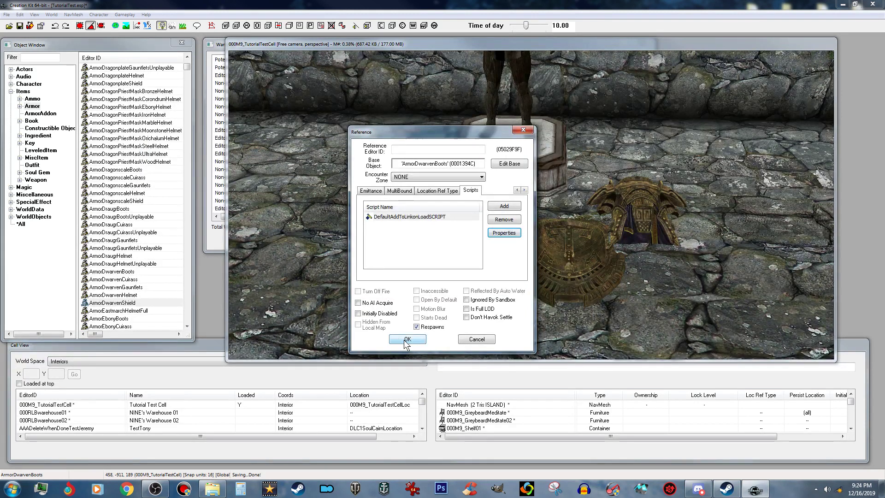
pyautogui.click(406, 340)
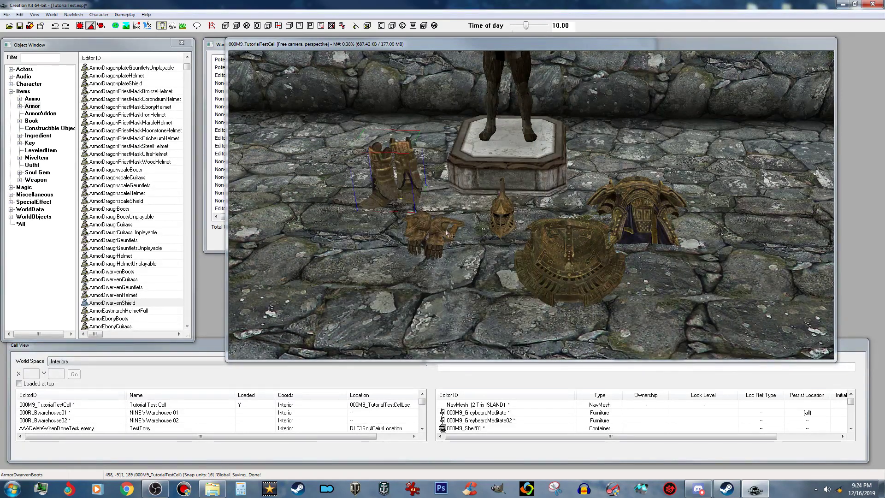
# Attach the script DefaultAddToLinkonLoadSCRIPT to the placed Dwarven gauntlets' reference, filtering the available scripts by "defaultaddto".
pyautogui.doubleClick(439, 236)
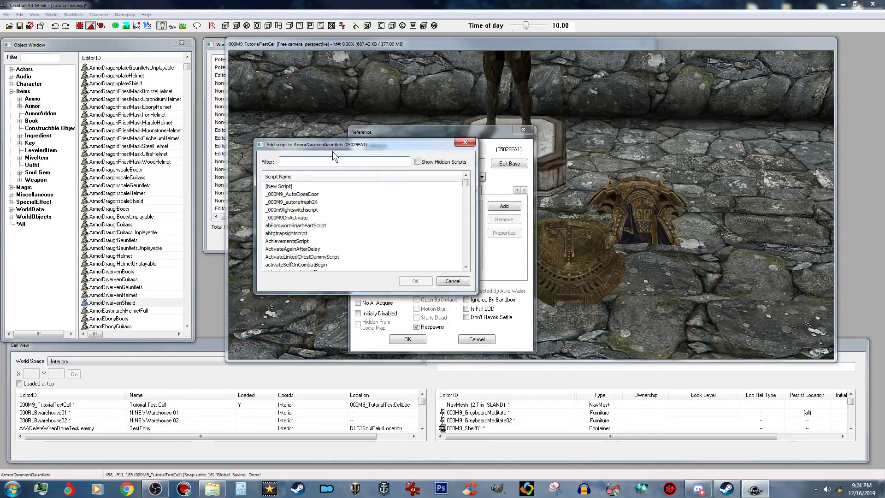
pyautogui.write('default')
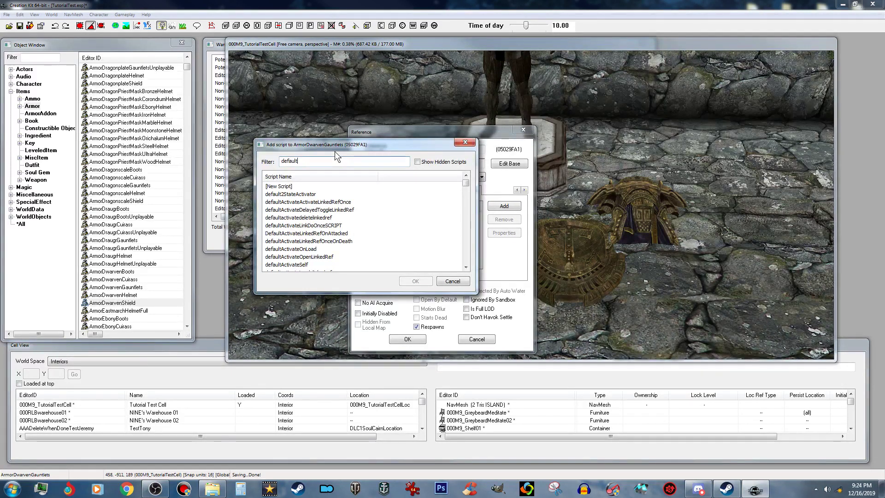
pyautogui.write('add')
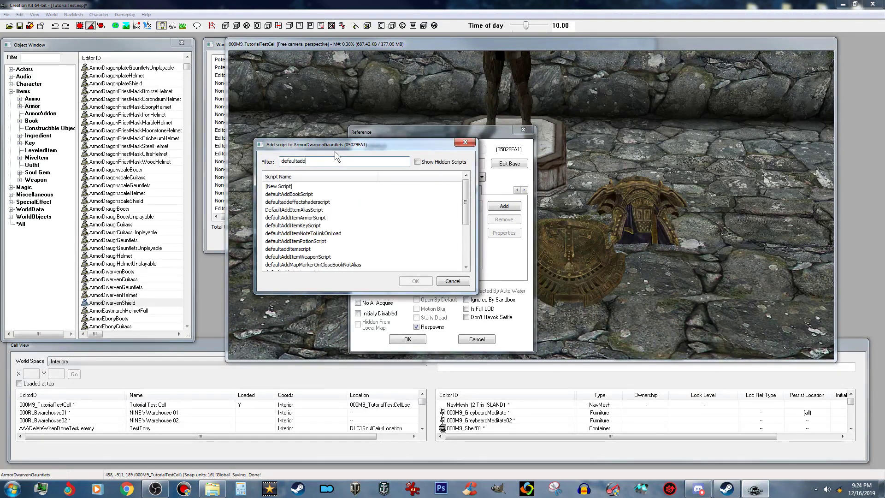
pyautogui.write('to')
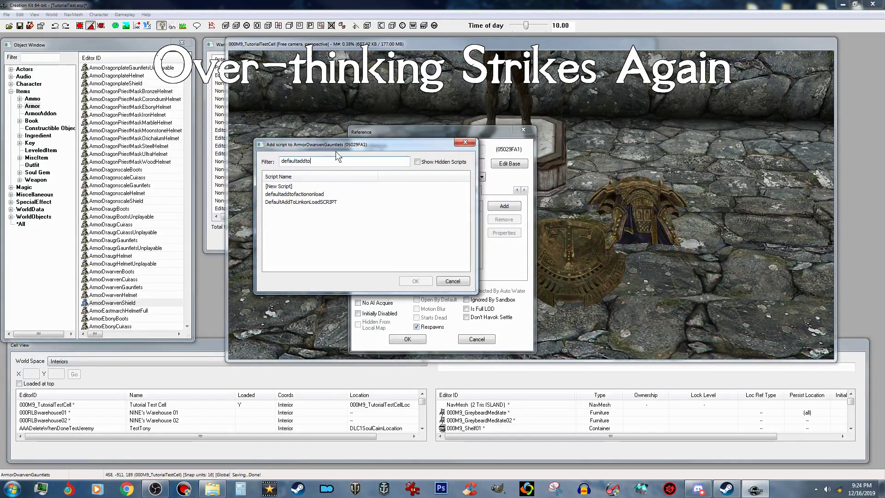
pyautogui.click(330, 203)
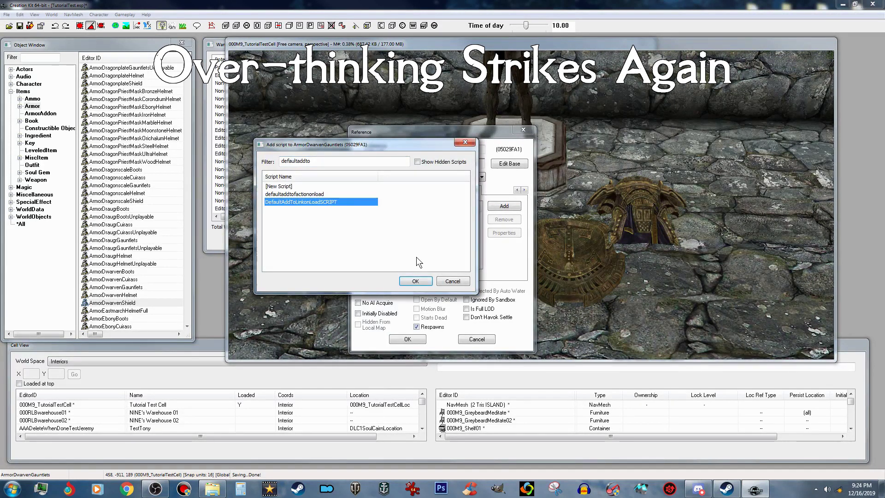
pyautogui.click(404, 282)
# Open the properties of the gauntlets' DefaultAddToLinkonLoadSCRIPT and set forceEquip to TRUE.
pyautogui.click(383, 217)
pyautogui.click(504, 233)
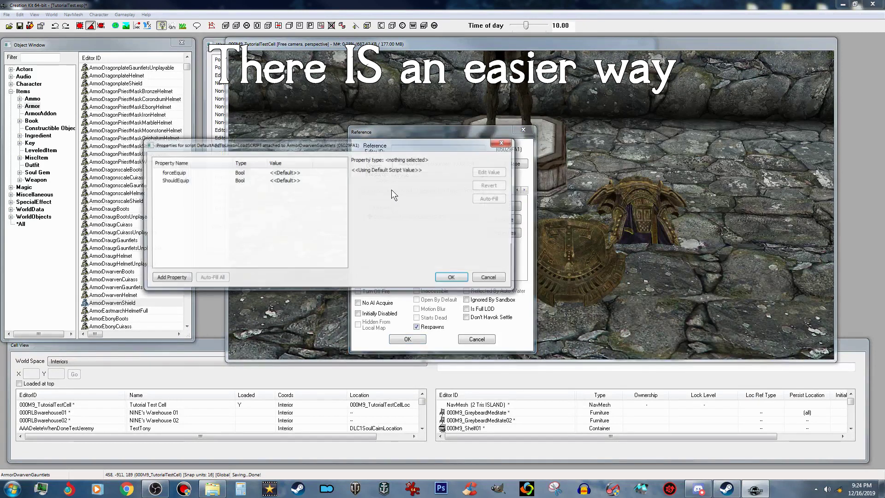
pyautogui.click(285, 173)
pyautogui.click(489, 172)
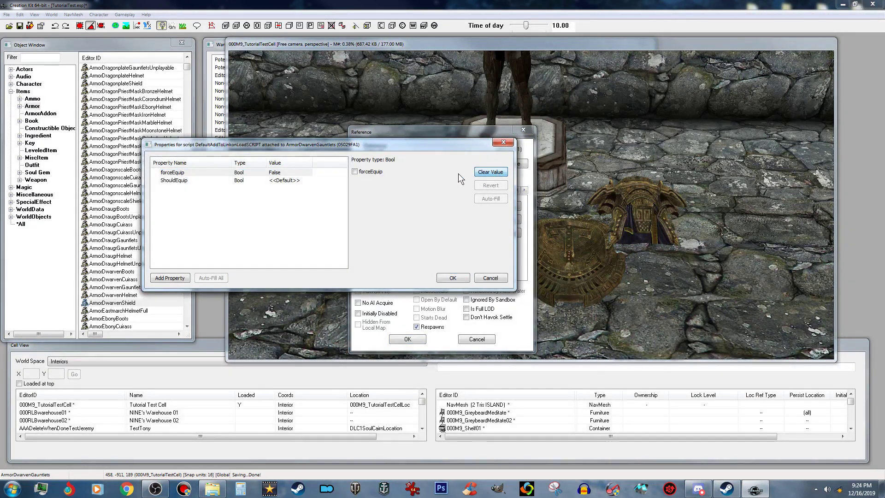
pyautogui.click(355, 171)
# Enable the ShouldEquip property of the gauntlets' script, and accept the script properties and the reference changes.
pyautogui.click(282, 180)
pyautogui.click(295, 181)
pyautogui.click(503, 172)
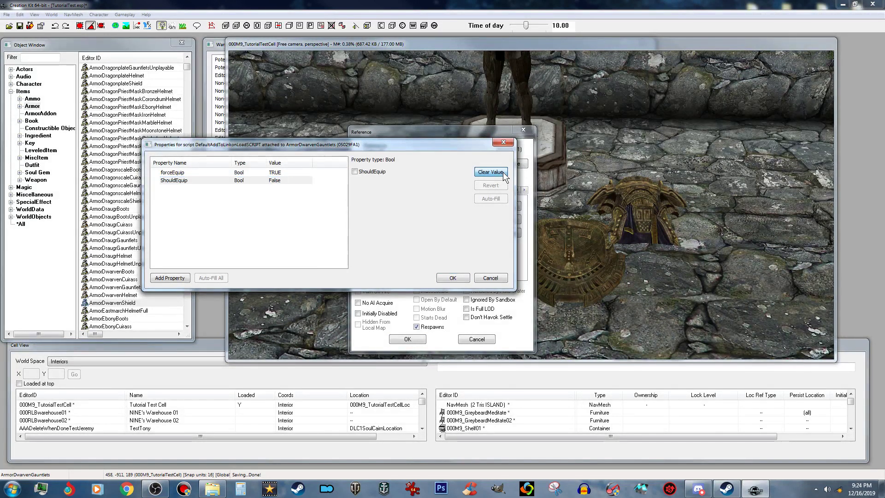
pyautogui.click(355, 172)
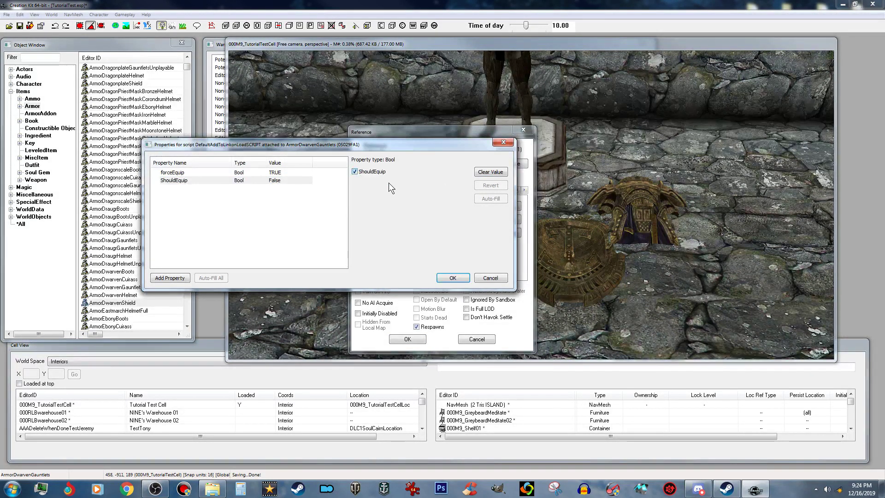
pyautogui.click(453, 278)
pyautogui.click(408, 340)
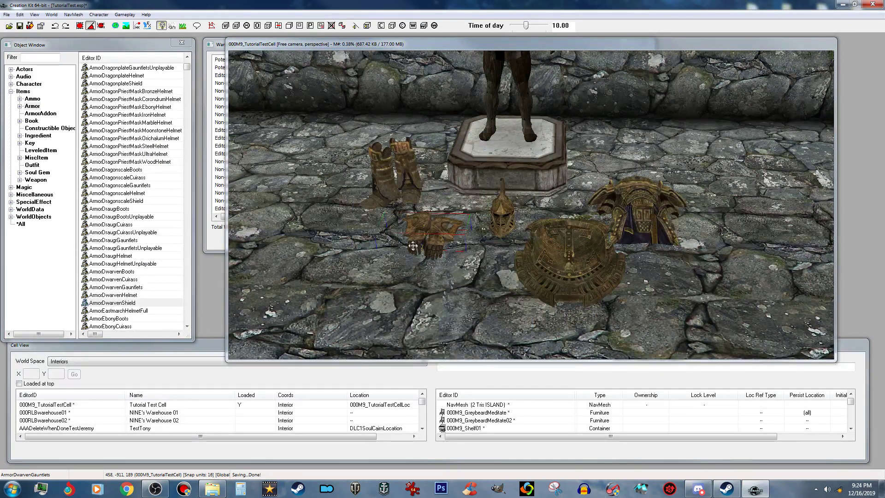
# Duplicate the scripted Dwarven gauntlets and place the copy on the floor in front of the originals.
pyautogui.rightClick(438, 238)
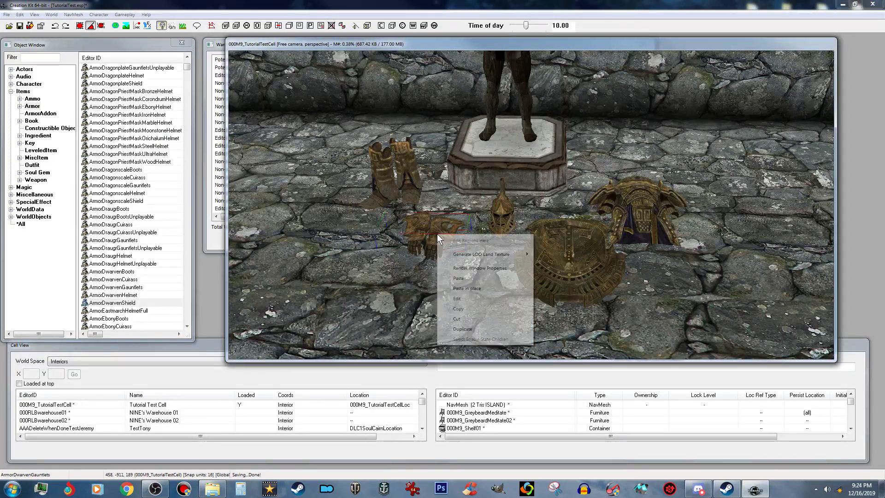
pyautogui.click(462, 329)
pyautogui.moveTo(438, 234); pyautogui.dragTo(390, 306)
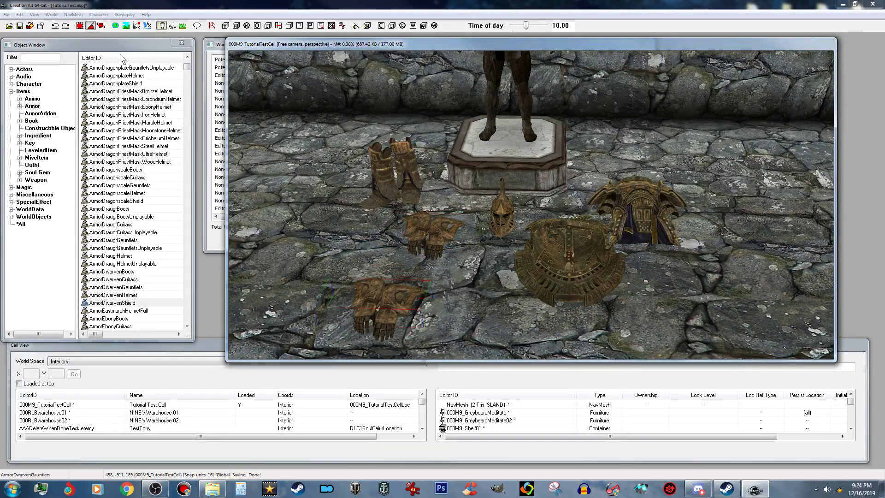
# Replace the duplicated gauntlets with ArmorDwarvenHelmet using Search & Replace on the selection only, and check the new helmet's attached scripts.
pyautogui.click(21, 16)
pyautogui.click(45, 101)
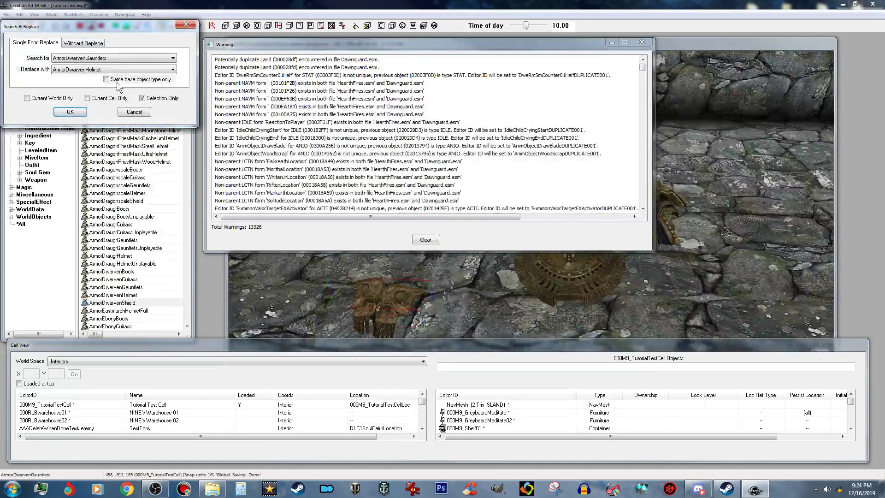
pyautogui.click(70, 112)
pyautogui.click(457, 277)
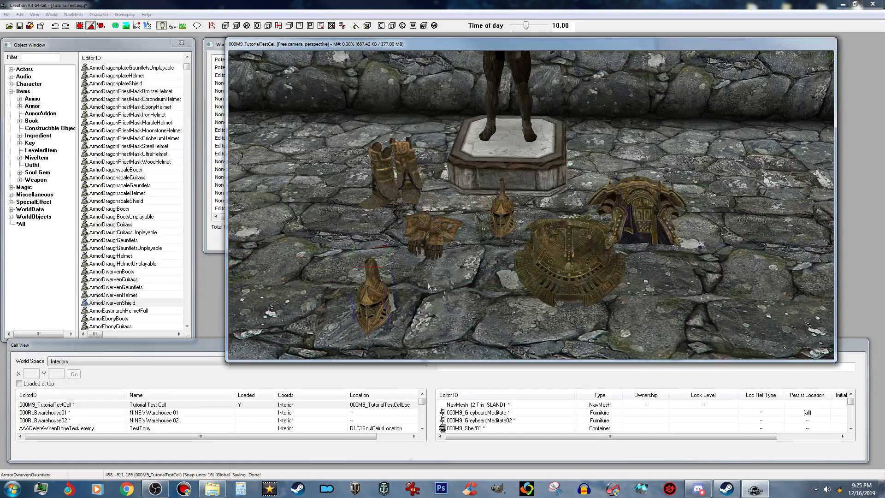
pyautogui.doubleClick(366, 304)
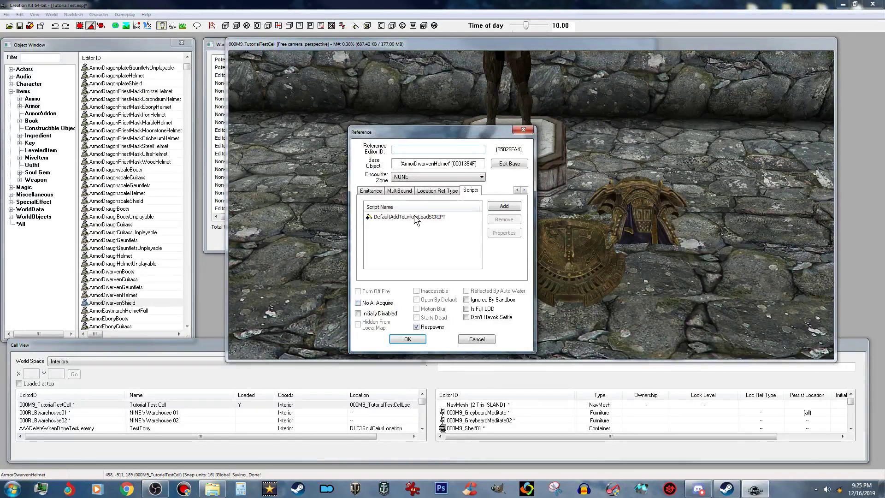
pyautogui.click(480, 342)
# Delete the original Dwarven helmet, shield and cuirass that have no script attached.
pyautogui.click(503, 221)
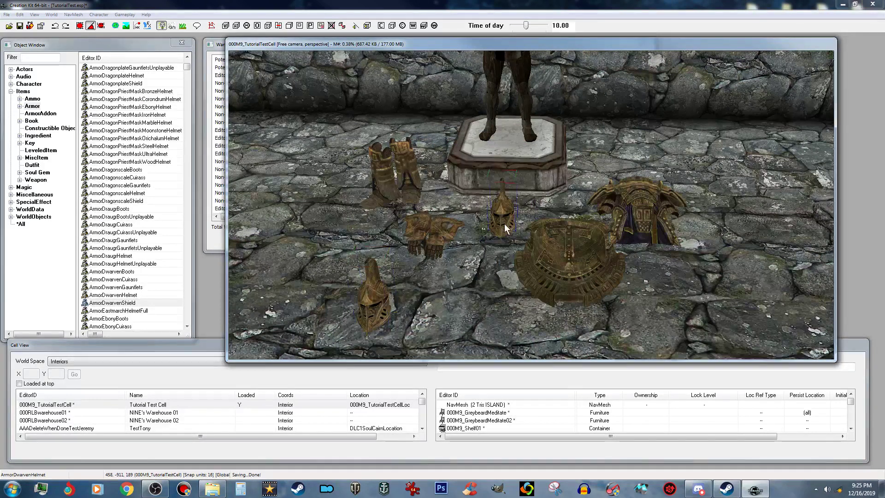
pyautogui.keyDown('ctrl'); pyautogui.click(569, 253); pyautogui.keyUp('ctrl')
pyautogui.keyDown('ctrl'); pyautogui.click(645, 195); pyautogui.keyUp('ctrl')
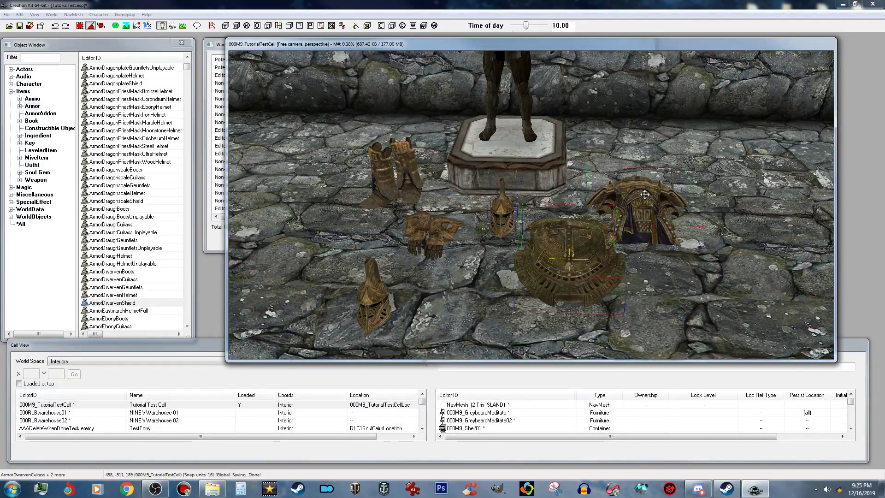
pyautogui.press('Delete')
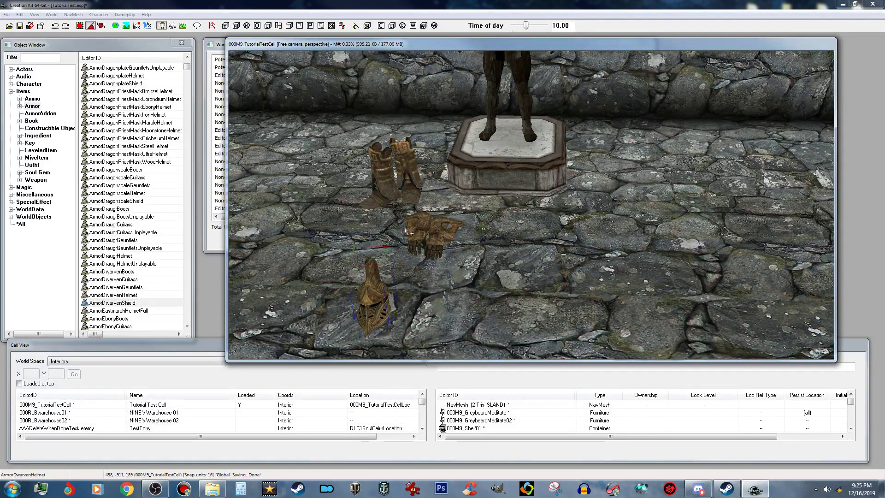
# Duplicate the scripted Dwarven helmet and place the copy to the right of the mannequin's pedestal.
pyautogui.rightClick(370, 304)
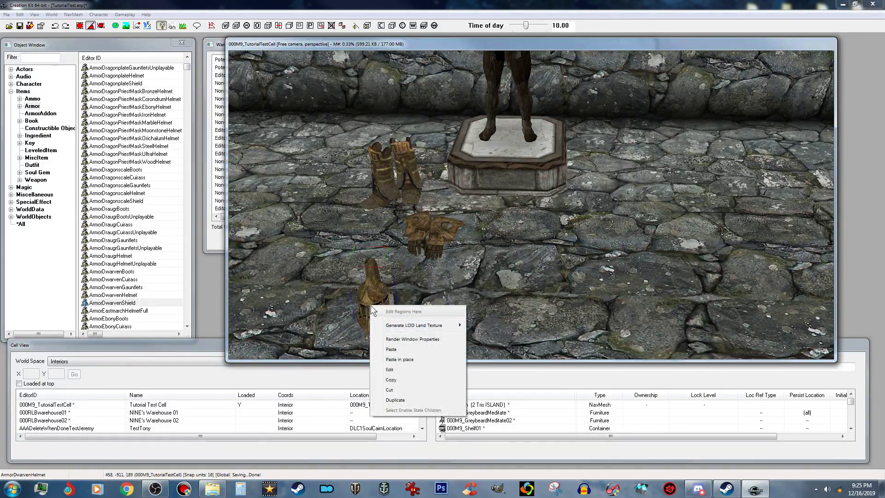
pyautogui.click(395, 400)
pyautogui.moveTo(373, 303); pyautogui.dragTo(615, 213)
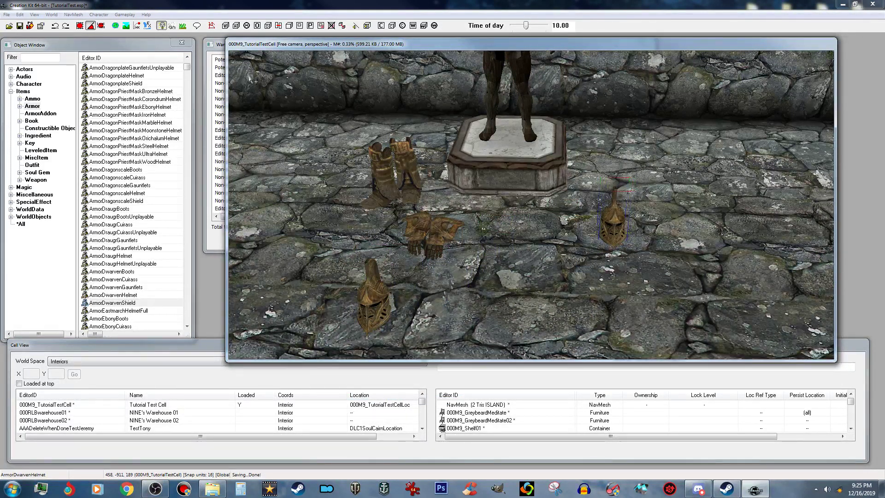
# Replace the duplicated helmet with ArmorDwarvenCuirass using Search & Replace on the selection only.
pyautogui.click(21, 15)
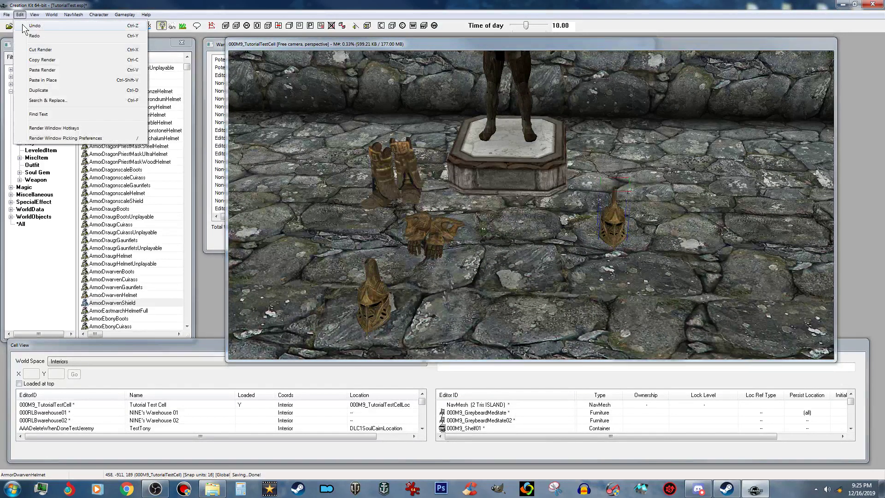
pyautogui.click(50, 100)
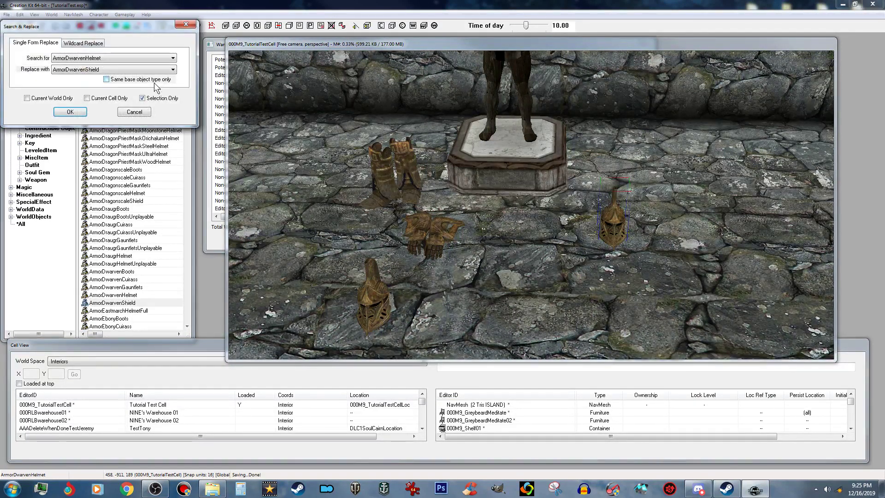
pyautogui.click(130, 68)
pyautogui.scroll(3, 129, 69)
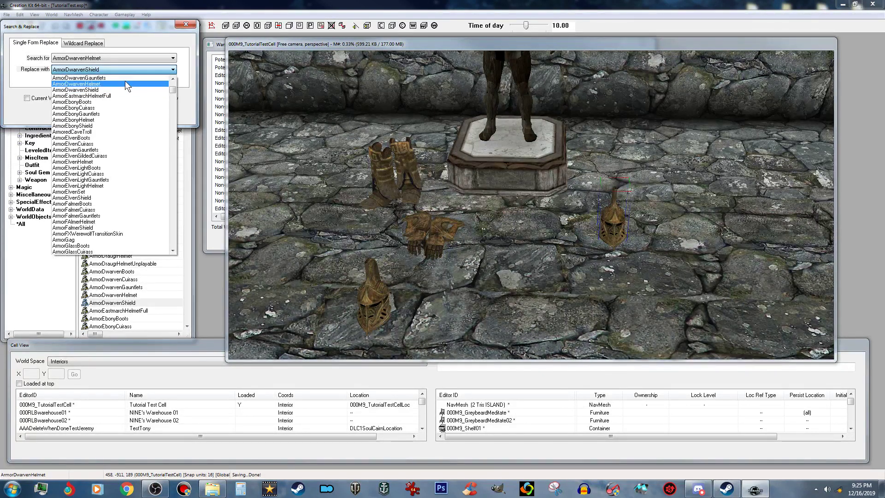
pyautogui.scroll(1, 125, 82)
pyautogui.click(119, 84)
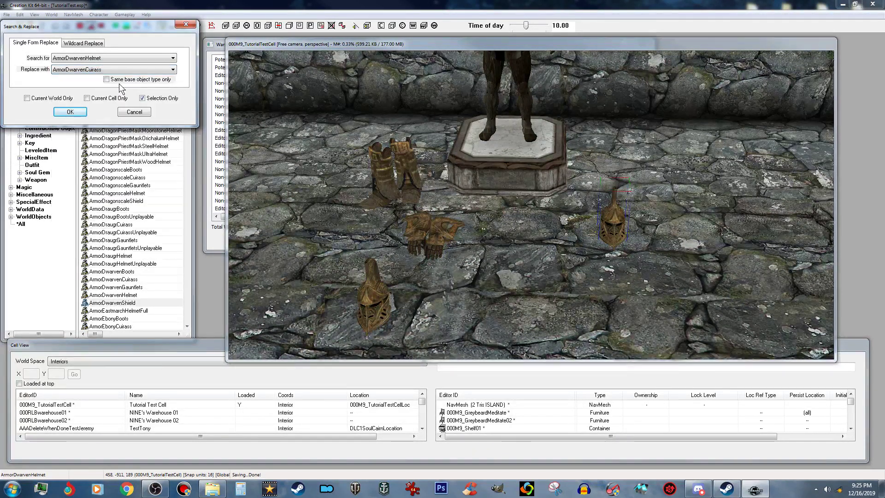
pyautogui.click(74, 113)
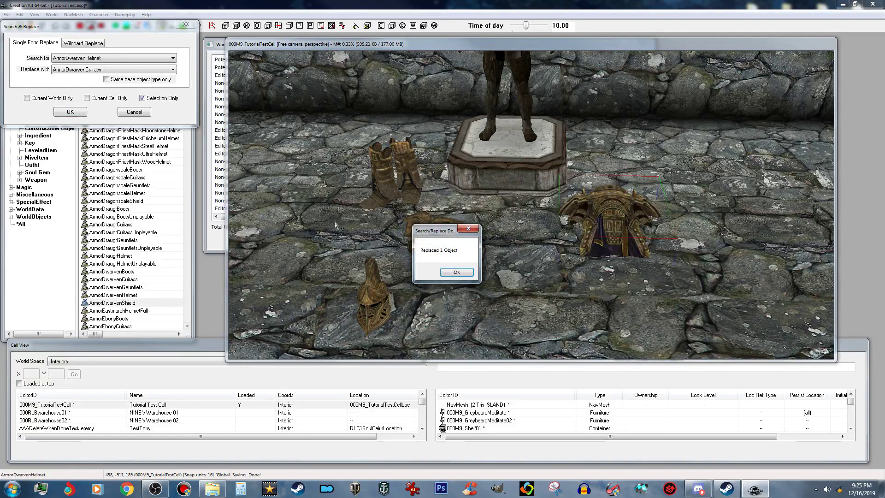
pyautogui.click(457, 272)
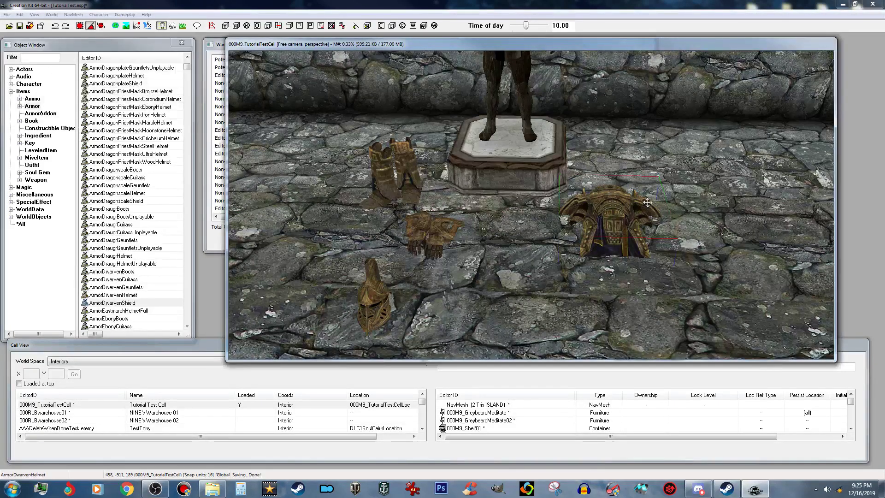
# Duplicate the Dwarven cuirass and place the copy on the floor between the helmet and the first cuirass.
pyautogui.rightClick(611, 210)
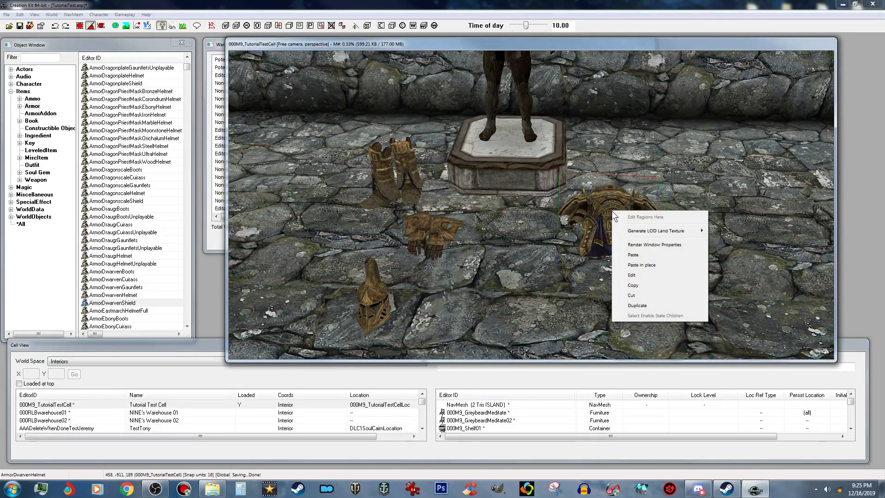
pyautogui.click(636, 304)
pyautogui.moveTo(500, 253); pyautogui.dragTo(509, 250)
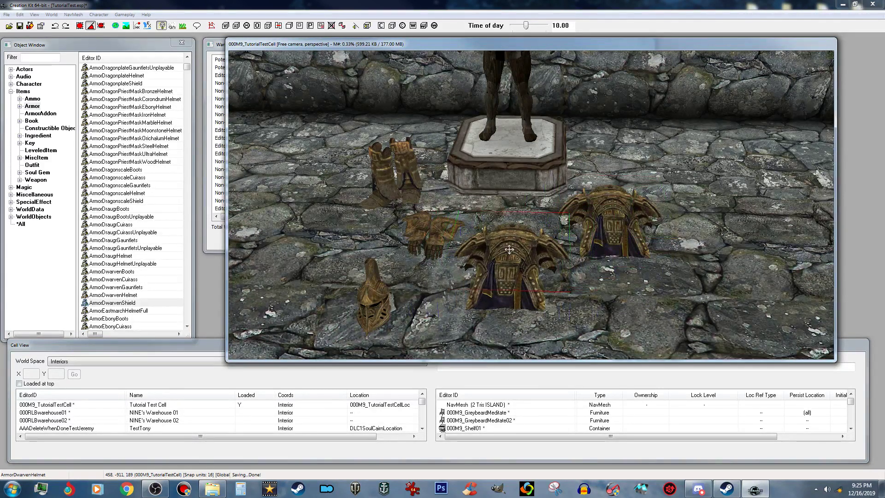
# Replace the duplicated cuirass with ArmorDwarvenShield using Search & Replace on the selection only.
pyautogui.click(20, 14)
pyautogui.click(65, 102)
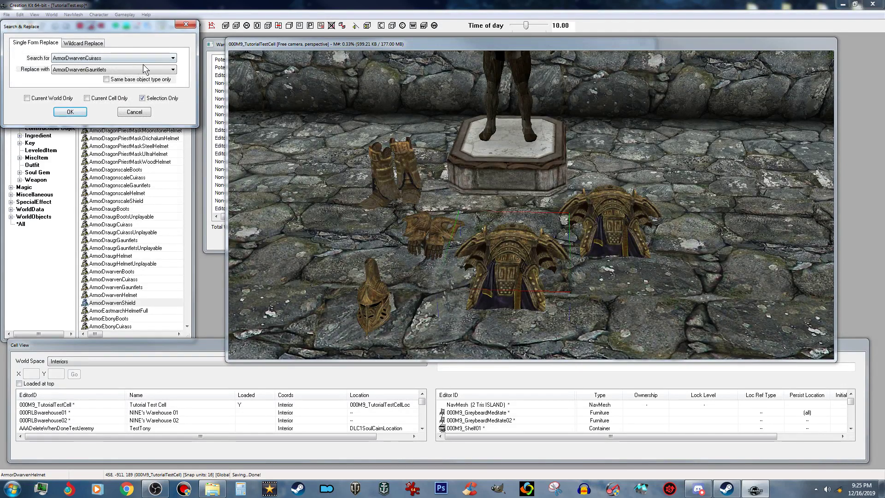
pyautogui.click(161, 70)
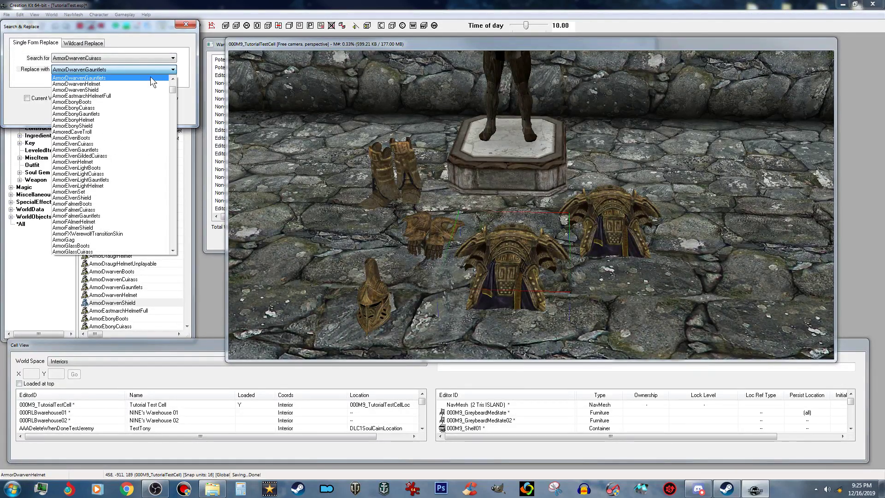
pyautogui.click(132, 89)
pyautogui.click(77, 112)
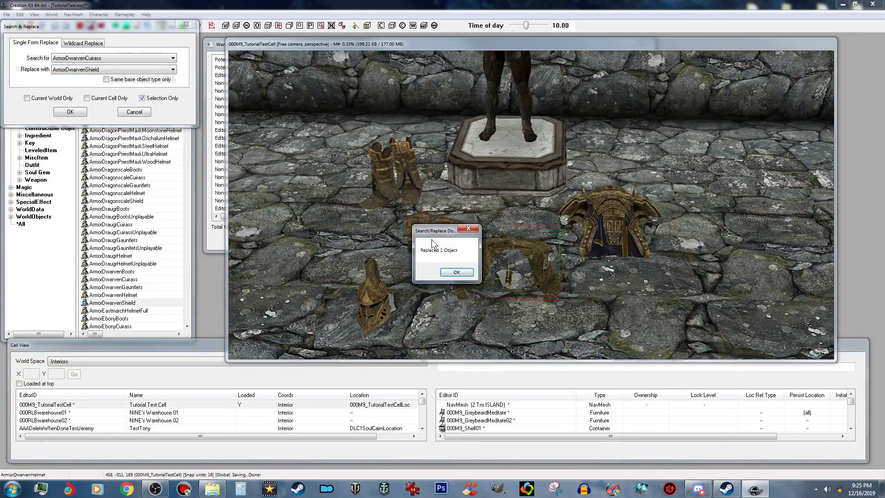
pyautogui.click(456, 272)
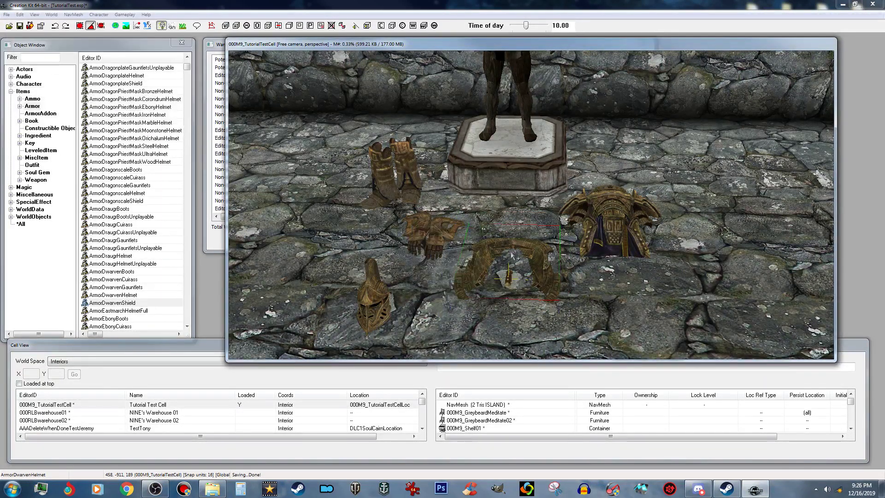
# Raise the Dwarven shield, cuirass and gauntlets so they sit clear of the stone floor.
pyautogui.moveTo(537, 250); pyautogui.dragTo(538, 219, button='right')
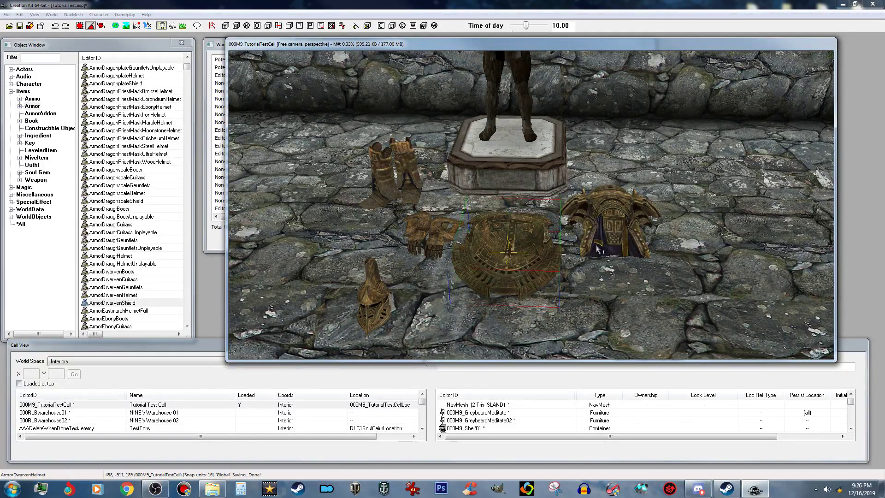
pyautogui.click(614, 231)
pyautogui.moveTo(614, 231); pyautogui.dragTo(612, 213, button='right')
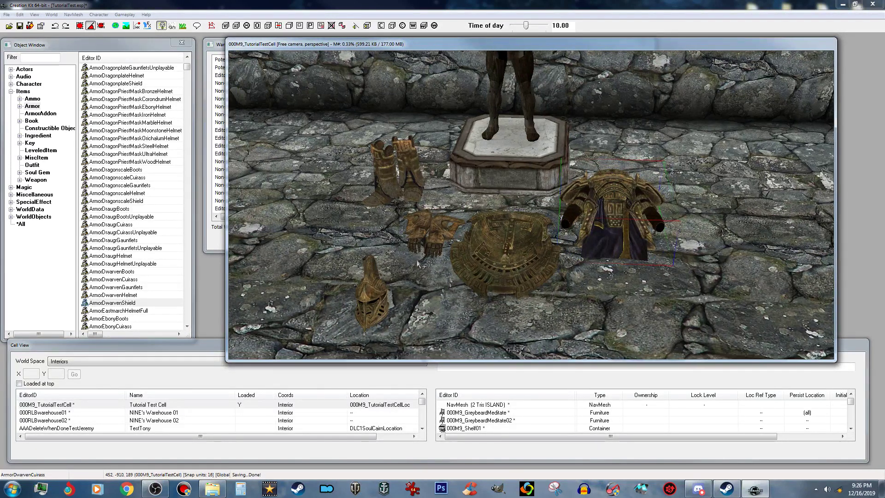
pyautogui.click(434, 233)
pyautogui.moveTo(434, 233); pyautogui.dragTo(434, 225, button='right')
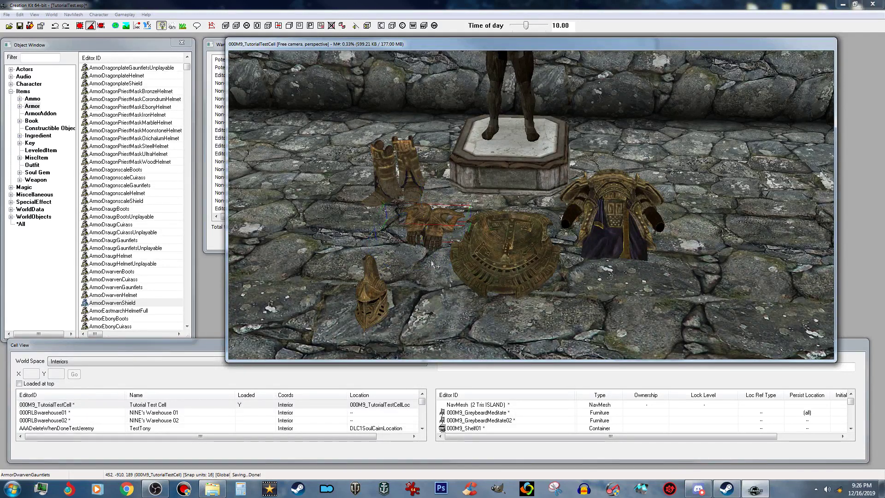
# Check the scripts attached to the Dwarven cuirass reference and close it without changes.
pyautogui.keyDown('shift'); pyautogui.moveTo(434, 226); pyautogui.dragTo(453, 200, button='middle'); pyautogui.keyUp('shift')
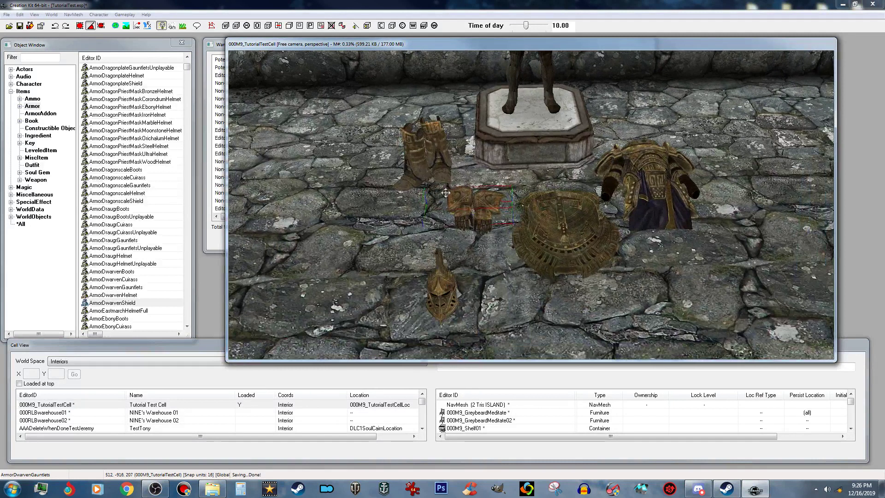
pyautogui.doubleClick(646, 178)
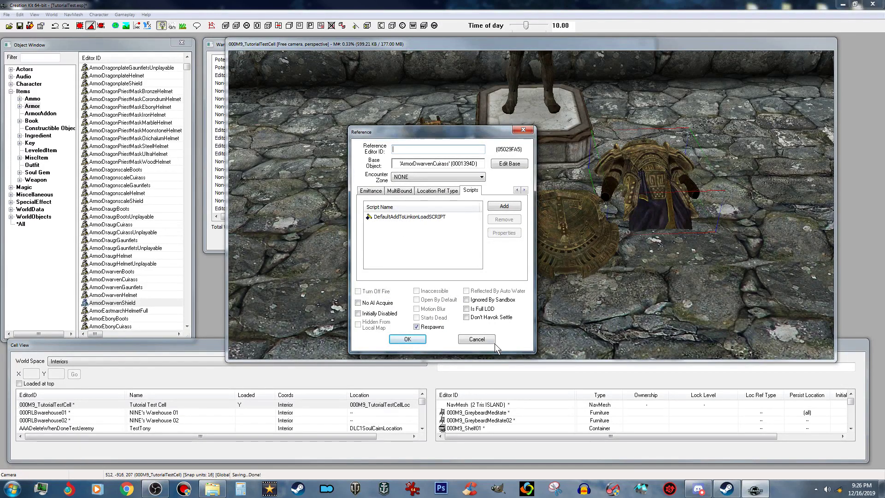
pyautogui.click(477, 340)
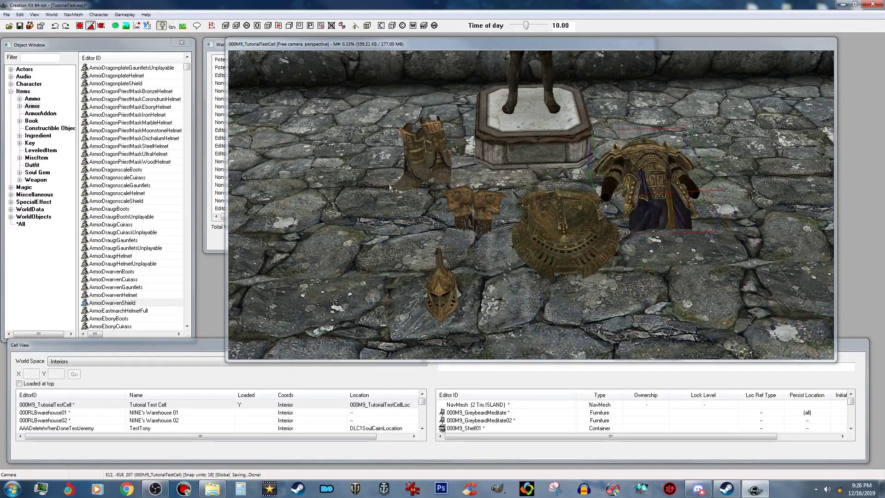
# Open the linked references of the Dwarven boots and bring the whole mannequin into view beside the dialog.
pyautogui.click(445, 145)
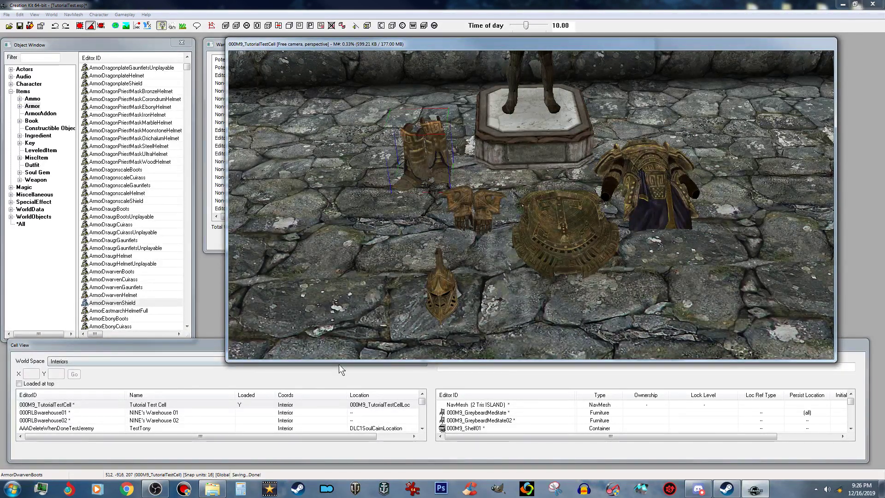
pyautogui.doubleClick(437, 145)
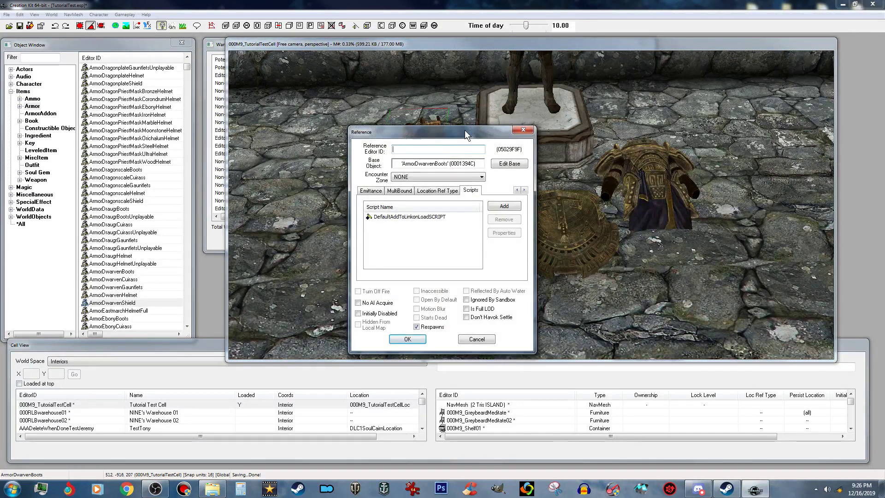
pyautogui.click(518, 189)
pyautogui.click(517, 190)
pyautogui.click(518, 190)
pyautogui.click(518, 190)
pyautogui.click(518, 190)
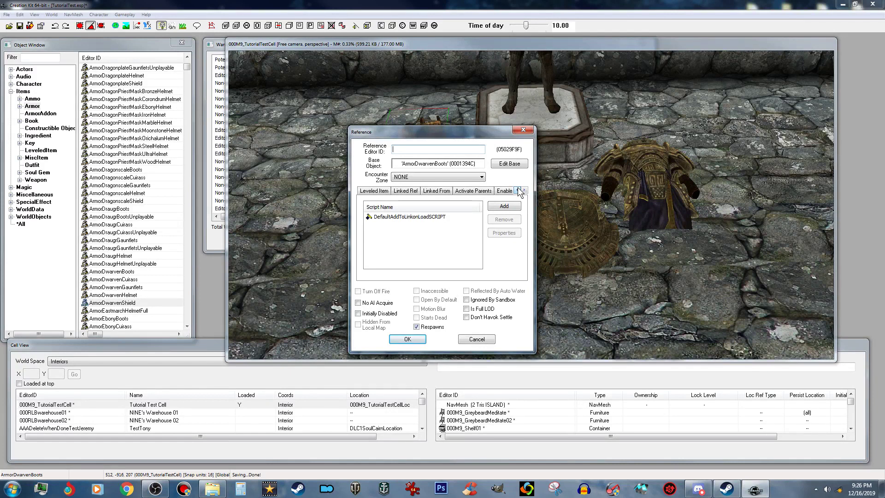
pyautogui.click(412, 192)
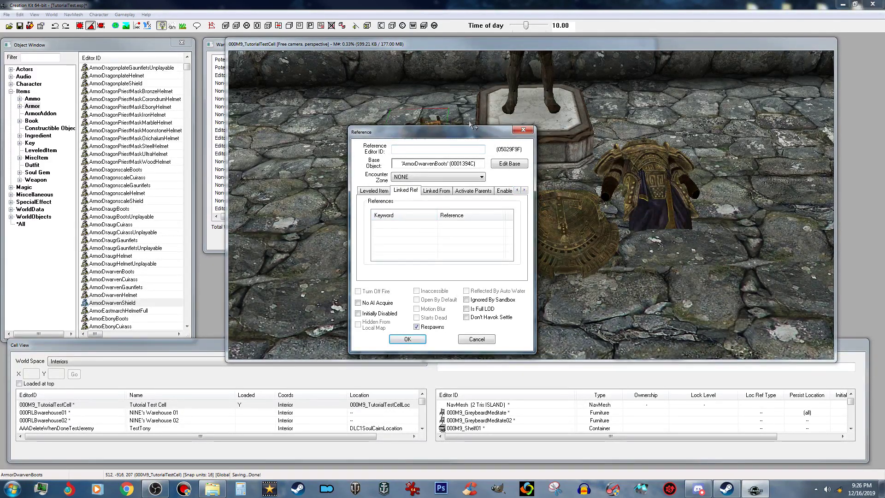
pyautogui.moveTo(466, 131); pyautogui.dragTo(241, 152)
pyautogui.moveTo(538, 123); pyautogui.dragTo(521, 130, button='middle')
pyautogui.scroll(-3, 538, 126)
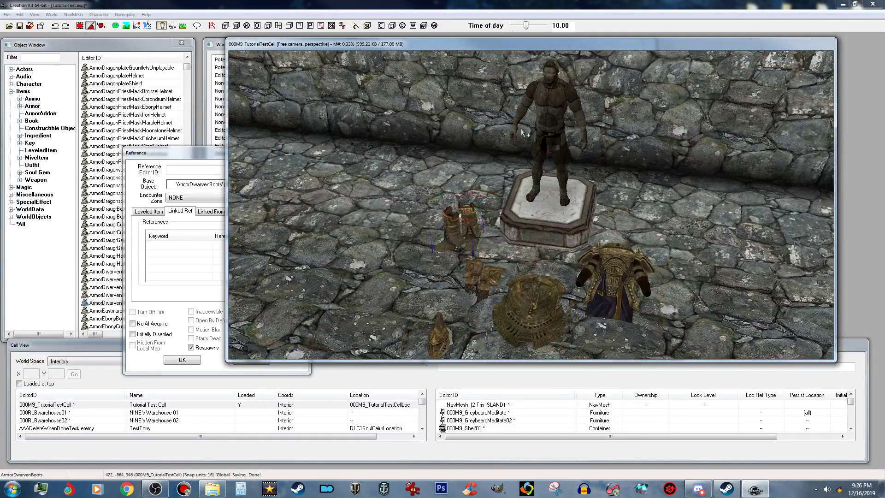
# Link the Dwarven boots to the PlayerHouseMannequin picked in the render window, leaving the keyword at NONE.
pyautogui.click(181, 295)
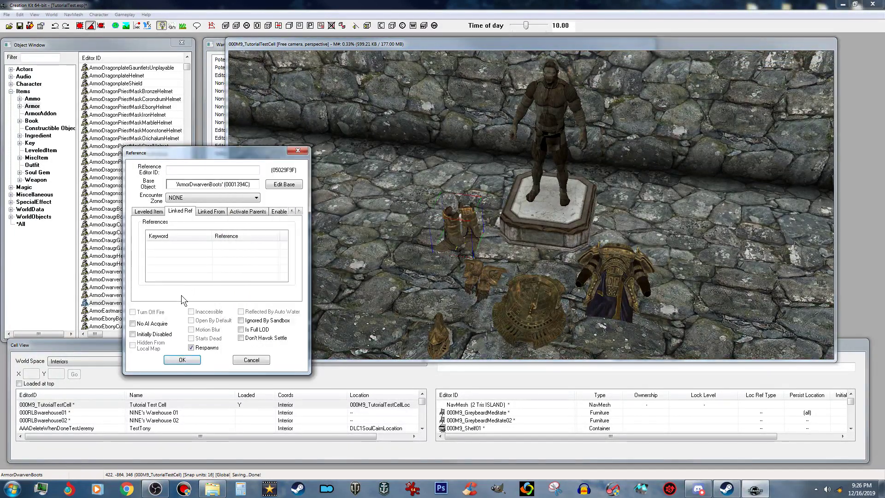
pyautogui.doubleClick(206, 252)
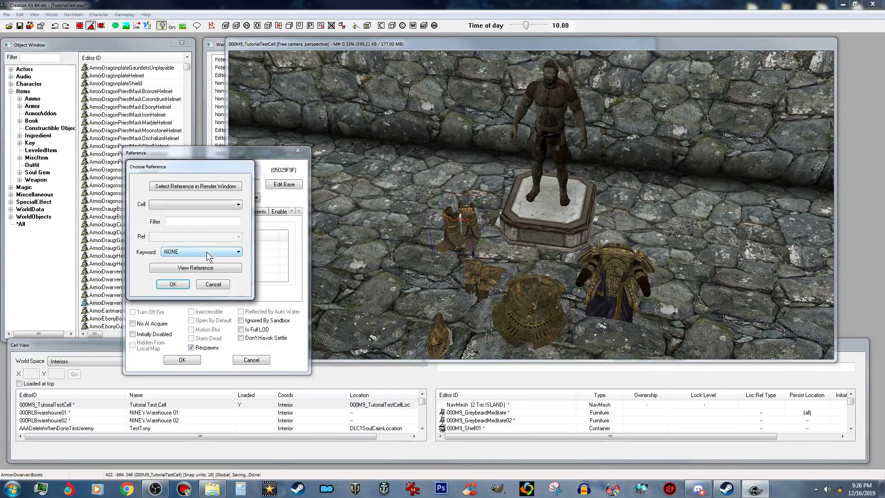
pyautogui.click(211, 186)
pyautogui.click(561, 106)
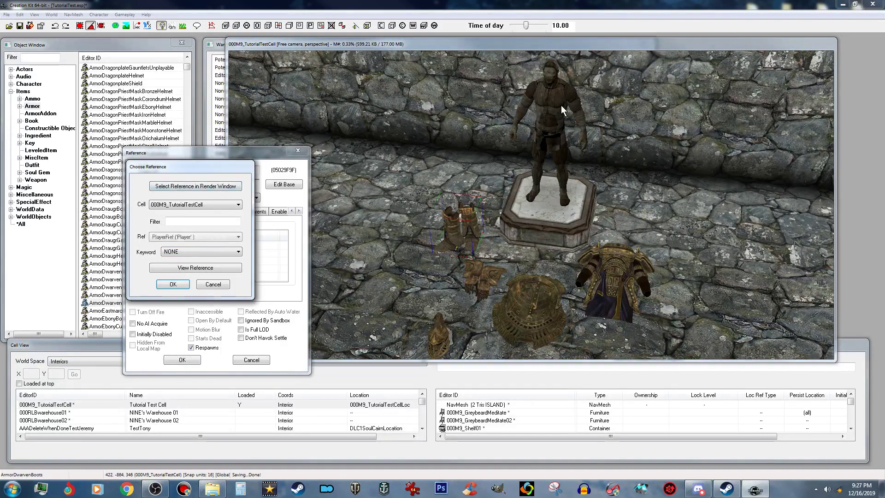
pyautogui.click(172, 284)
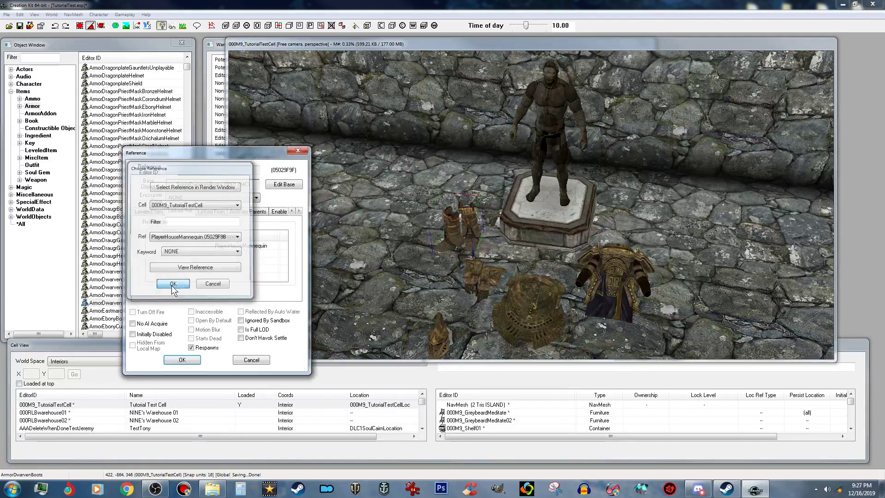
pyautogui.click(182, 360)
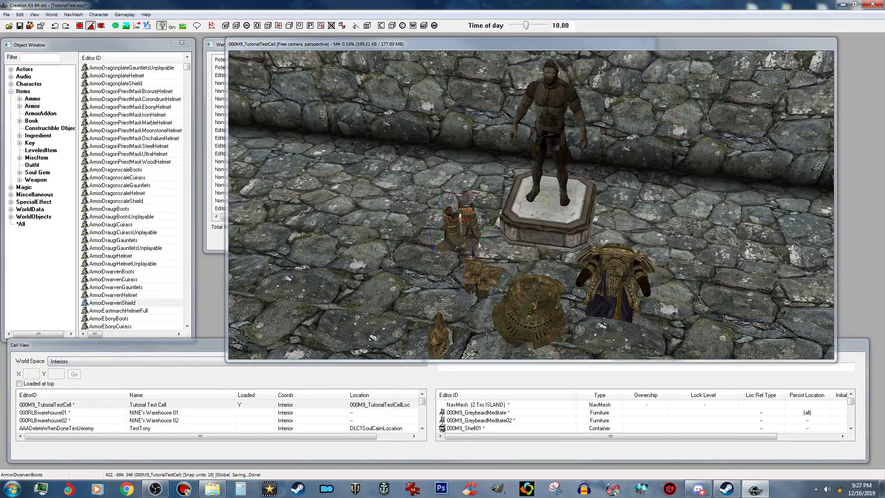
# Add a linked reference from the Dwarven gauntlets to the PlayerHouseMannequin with keyword NONE.
pyautogui.doubleClick(483, 286)
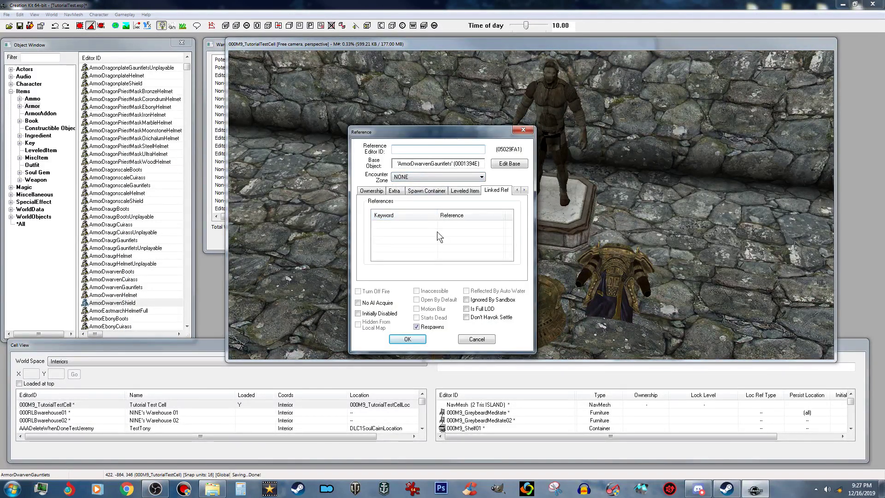
pyautogui.doubleClick(437, 232)
pyautogui.click(434, 164)
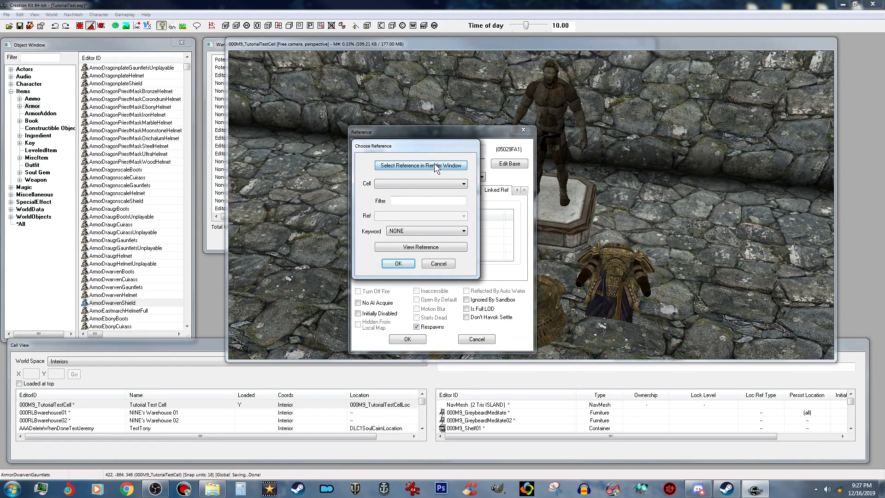
pyautogui.click(542, 111)
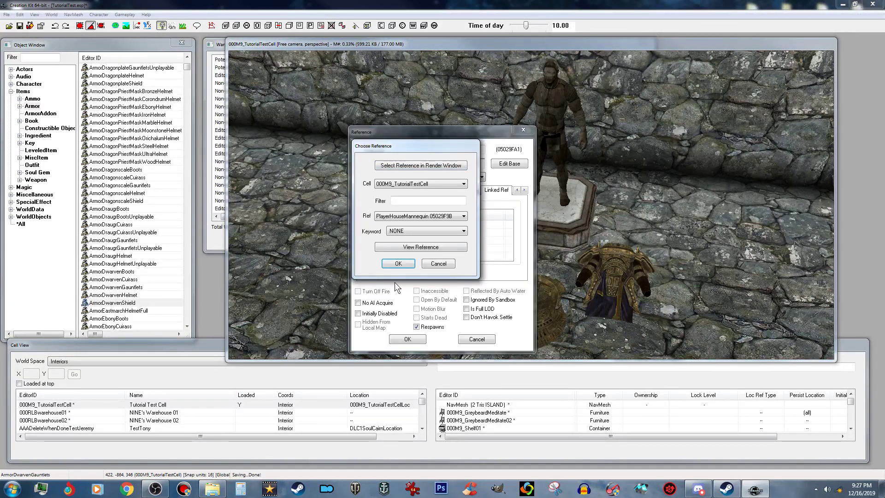
pyautogui.click(398, 263)
pyautogui.click(408, 340)
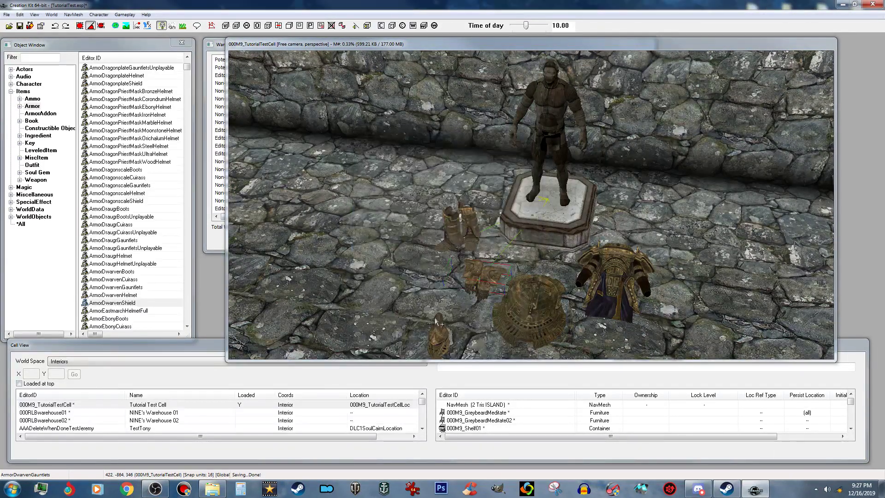
# Add a linked reference from the Dwarven helmet to the PlayerHouseMannequin with keyword NONE.
pyautogui.click(436, 334)
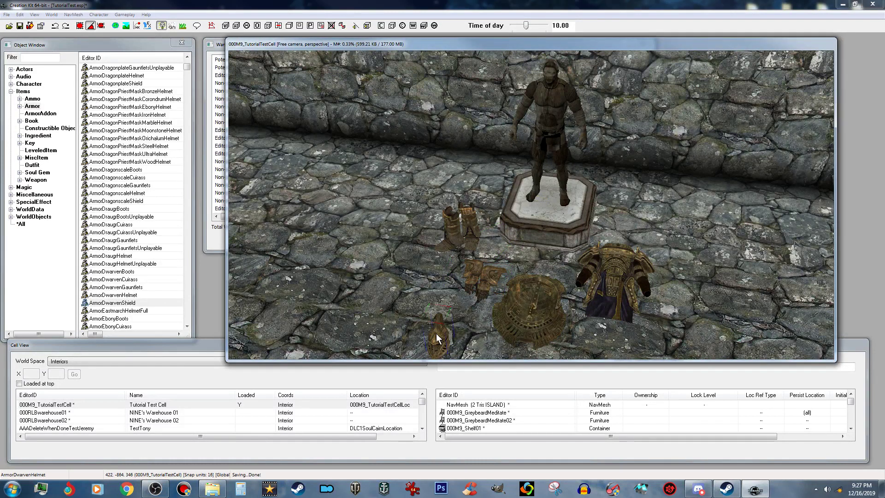
pyautogui.doubleClick(437, 338)
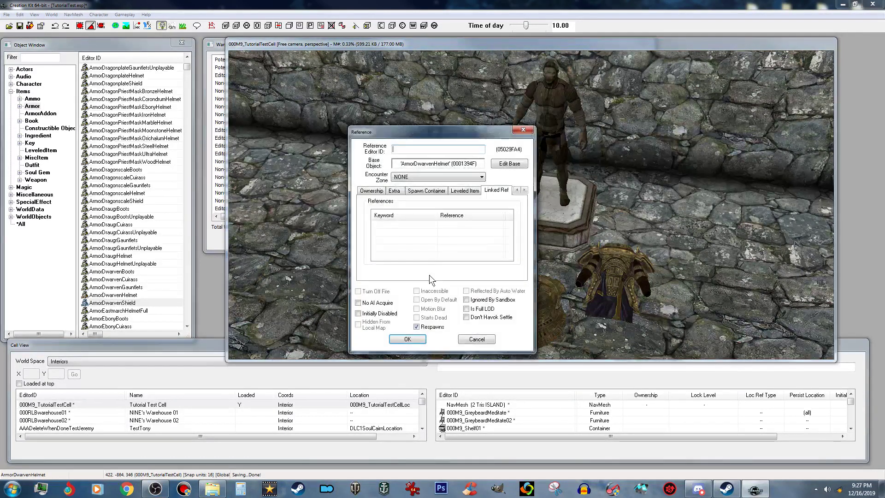
pyautogui.doubleClick(436, 232)
pyautogui.click(439, 165)
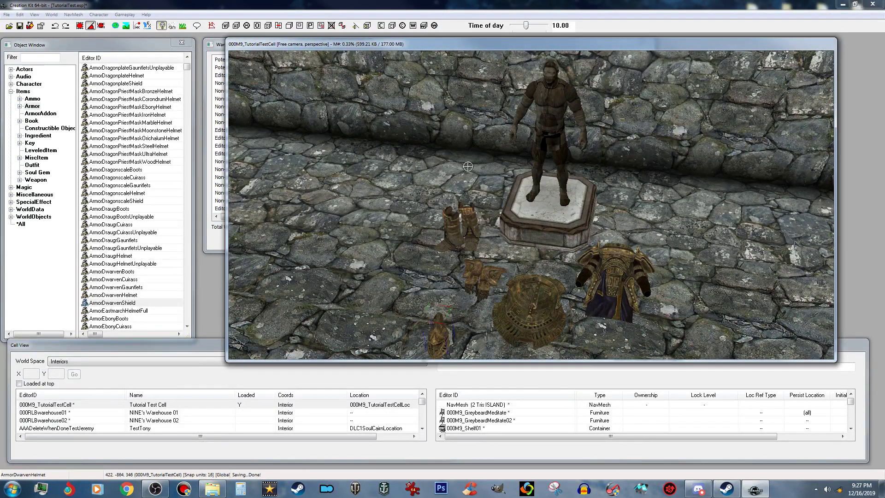
pyautogui.click(532, 208)
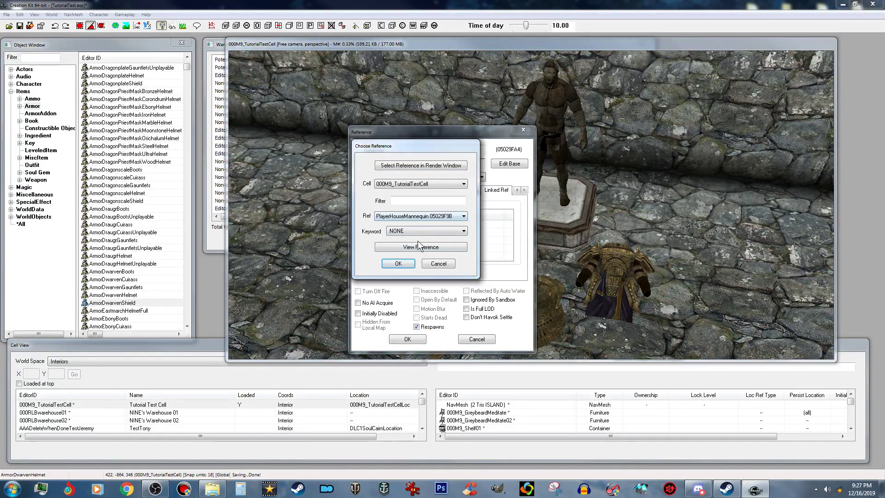
pyautogui.click(407, 264)
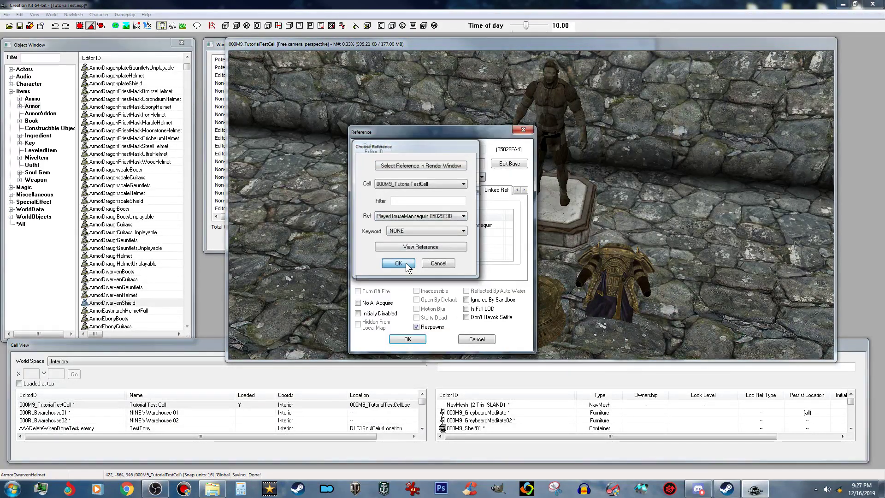
pyautogui.click(409, 340)
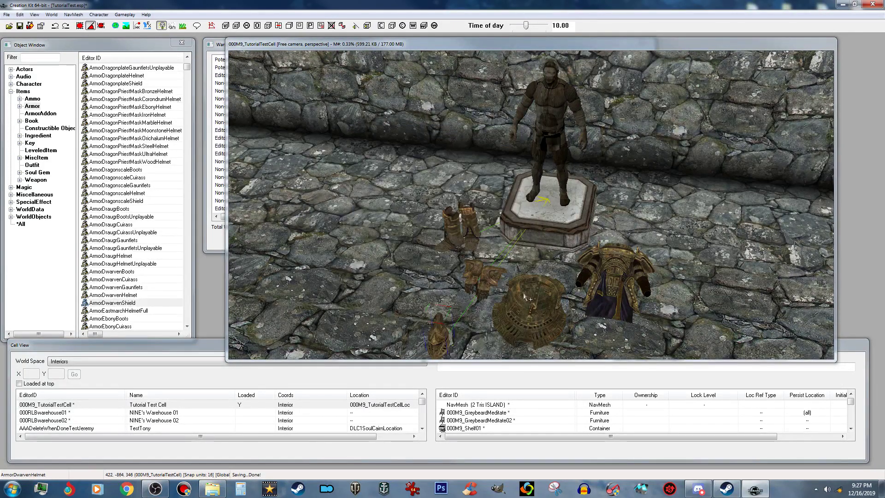
# Add a linked reference from the Dwarven shield to the PlayerHouseMannequin with keyword NONE.
pyautogui.click(526, 295)
pyautogui.doubleClick(529, 295)
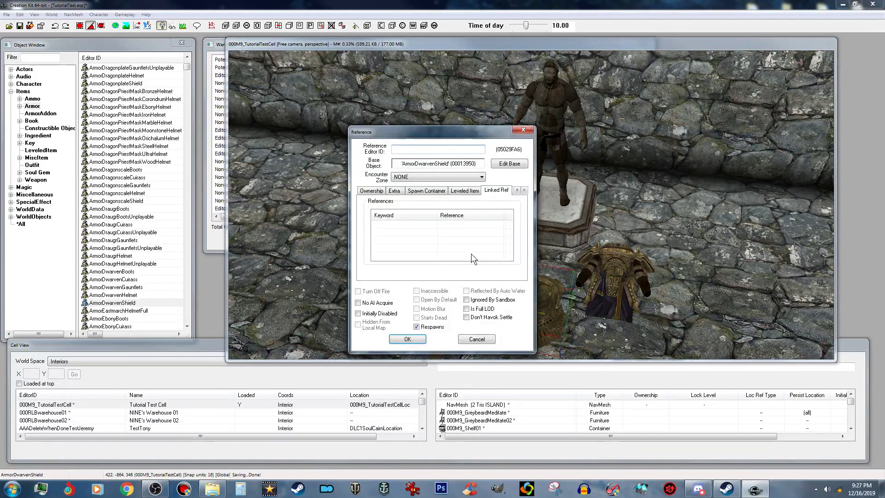
pyautogui.doubleClick(413, 229)
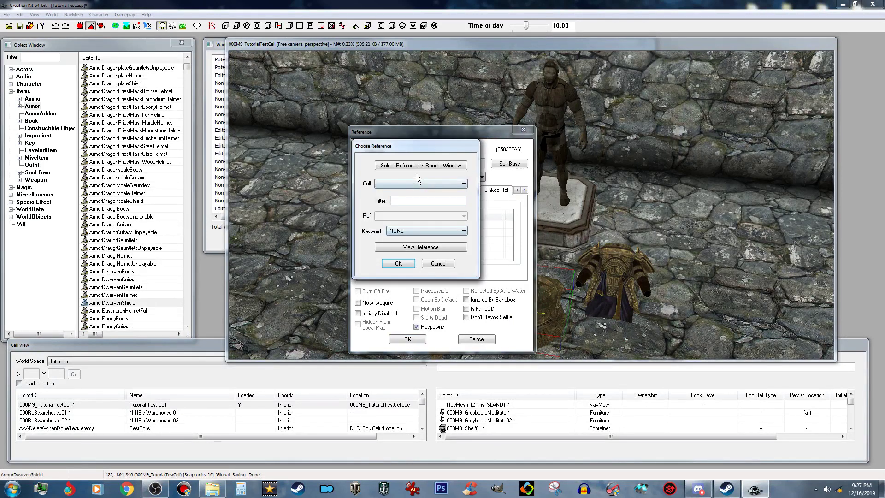
pyautogui.click(420, 167)
pyautogui.click(567, 107)
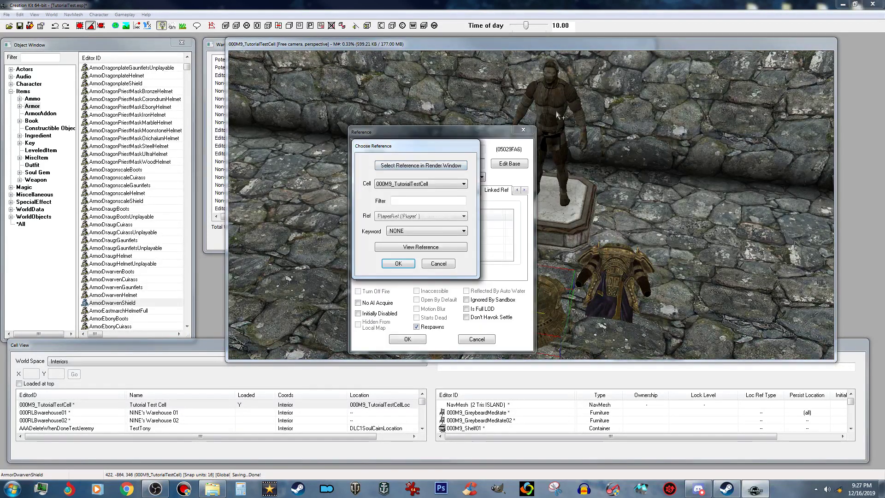
pyautogui.click(397, 264)
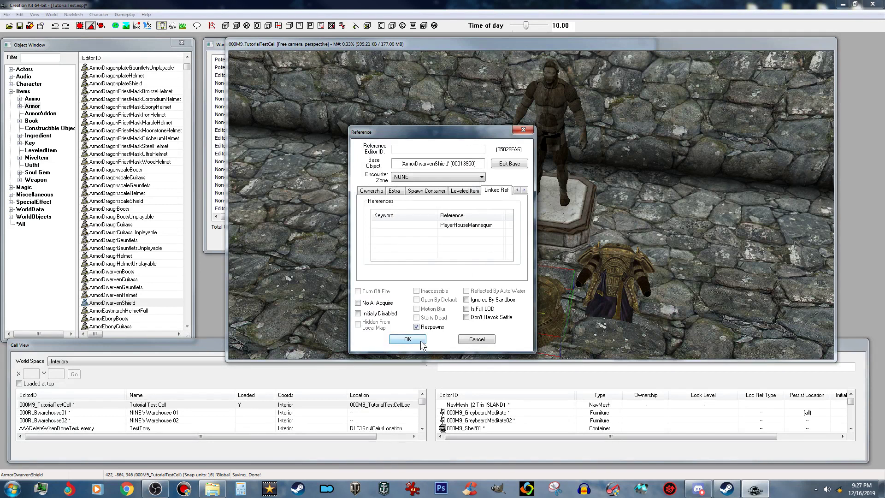
pyautogui.click(422, 341)
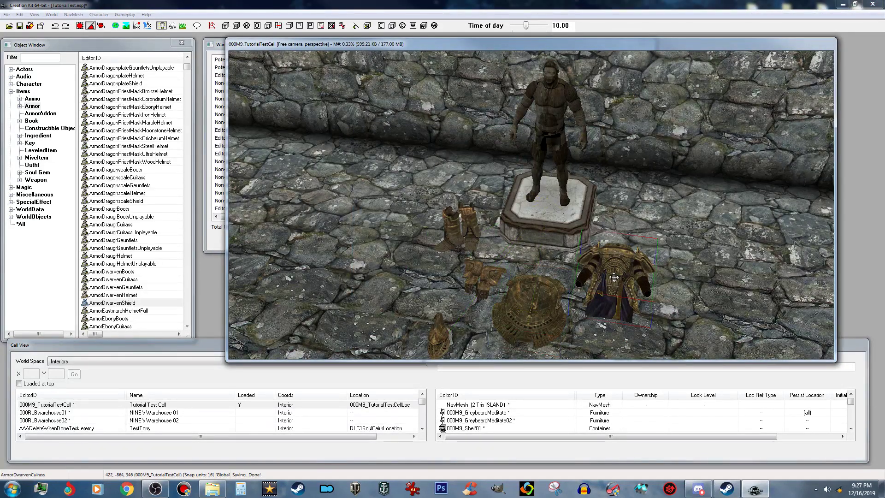
# Add a linked reference from the Dwarven cuirass to the PlayerHouseMannequin with keyword NONE.
pyautogui.doubleClick(614, 277)
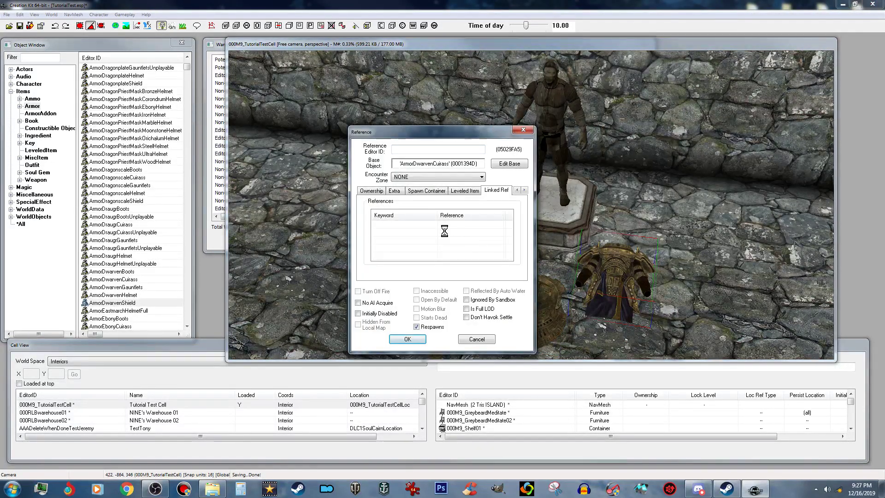
pyautogui.doubleClick(443, 230)
pyautogui.click(415, 166)
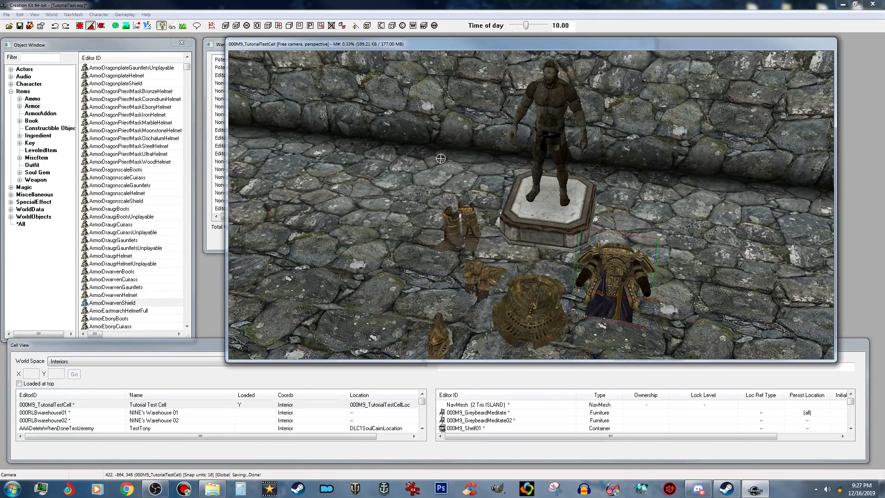
pyautogui.doubleClick(551, 116)
pyautogui.click(398, 264)
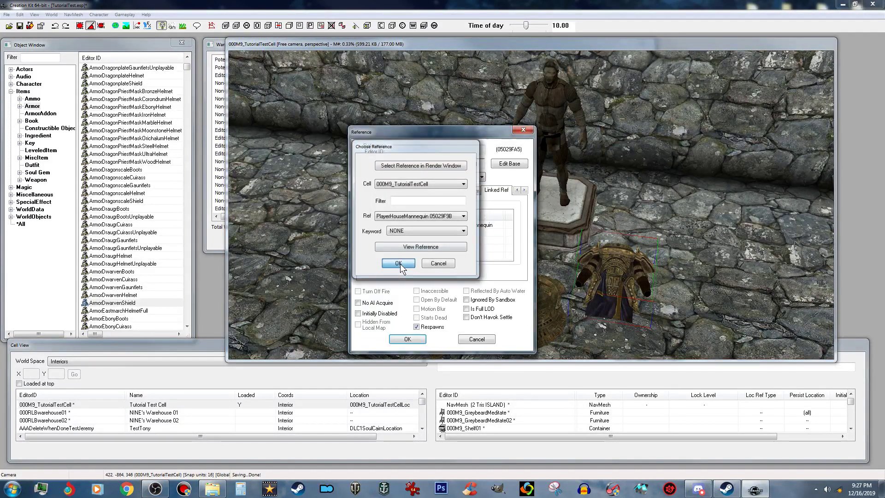
pyautogui.click(407, 338)
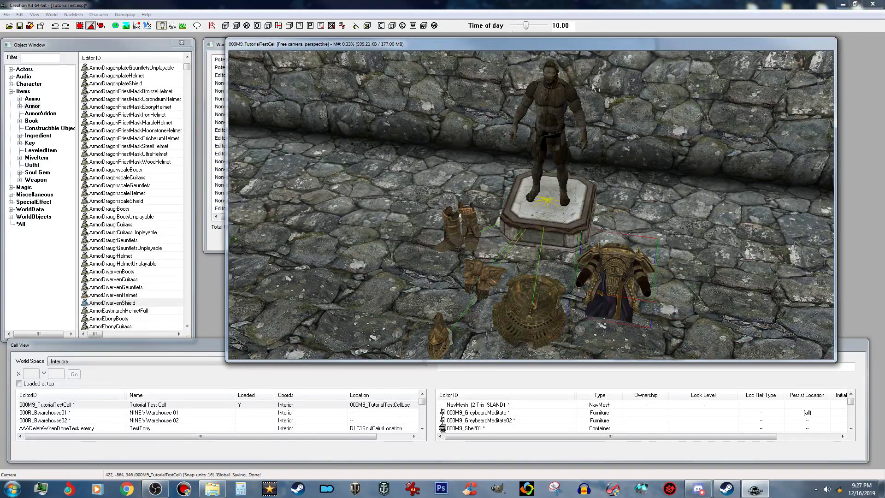
# Show the mannequin's marker volume with the bright lighting turned off, and save the TutorialTest.esp plugin.
pyautogui.click(580, 143)
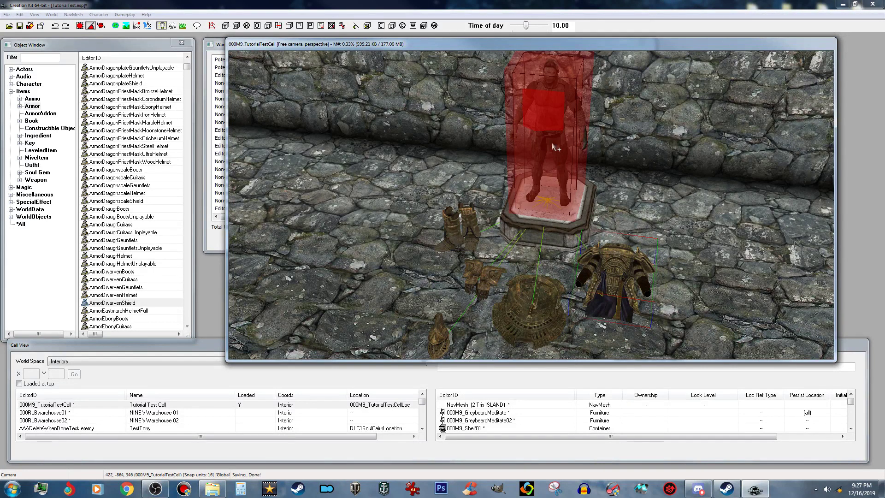
pyautogui.click(162, 25)
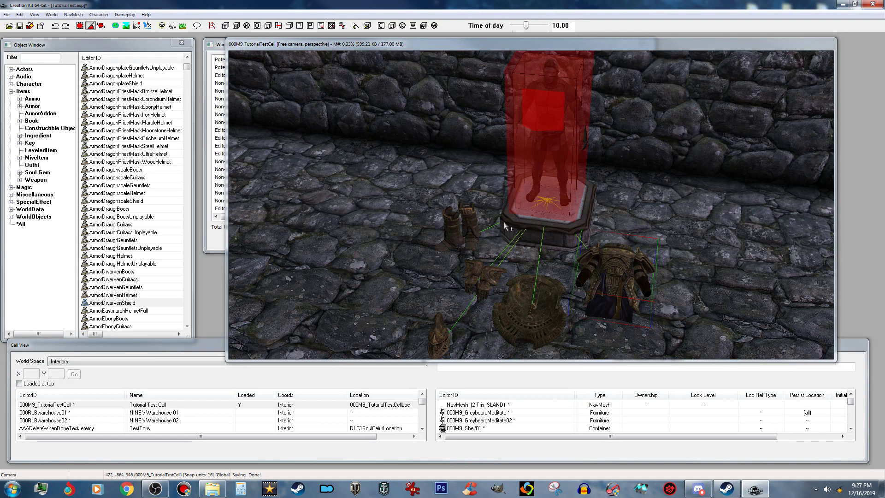
pyautogui.click(20, 26)
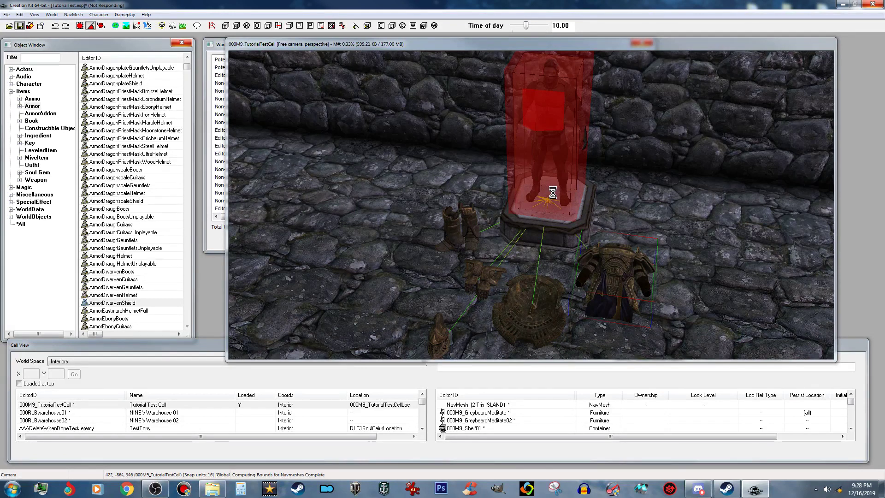
pyautogui.keyDown('shift'); pyautogui.moveTo(553, 196); pyautogui.dragTo(566, 183, button='middle'); pyautogui.keyUp('shift')
pyautogui.scroll(-3, 558, 196)
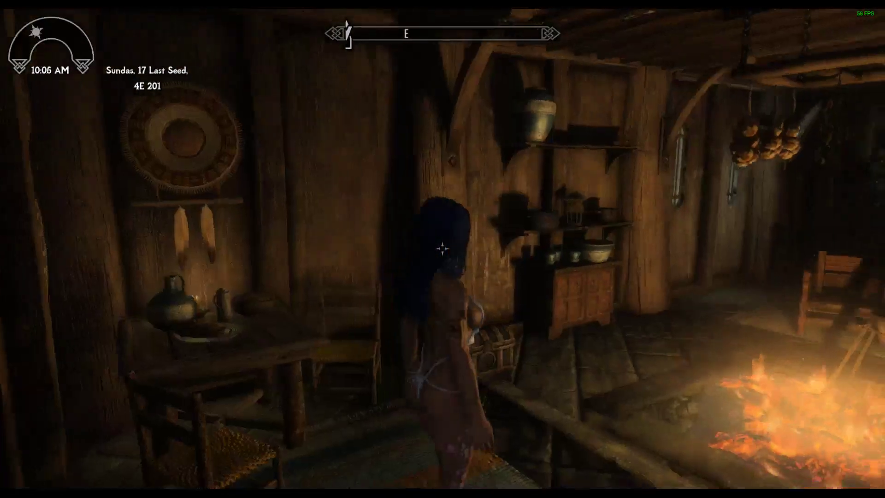
# Switch to Skyrim and travel to the test cell with the console command coc 000M9_TutorialTestCell.
pyautogui.press('`')
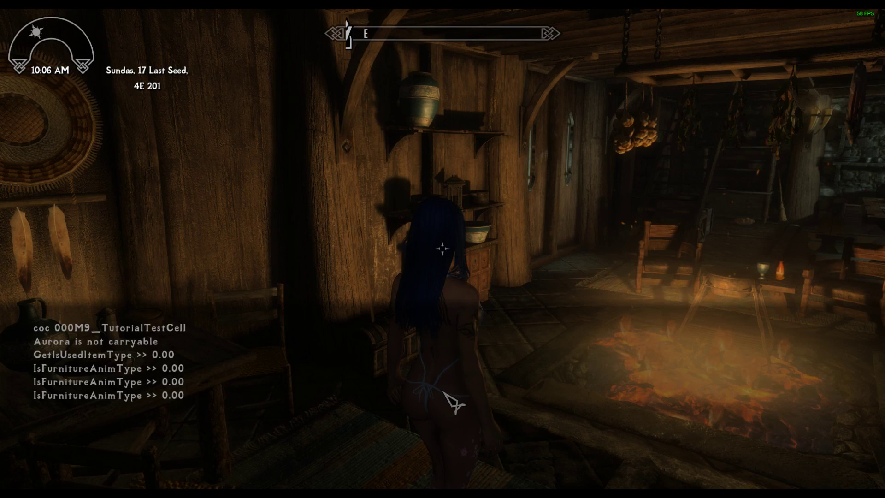
pyautogui.press('Up')
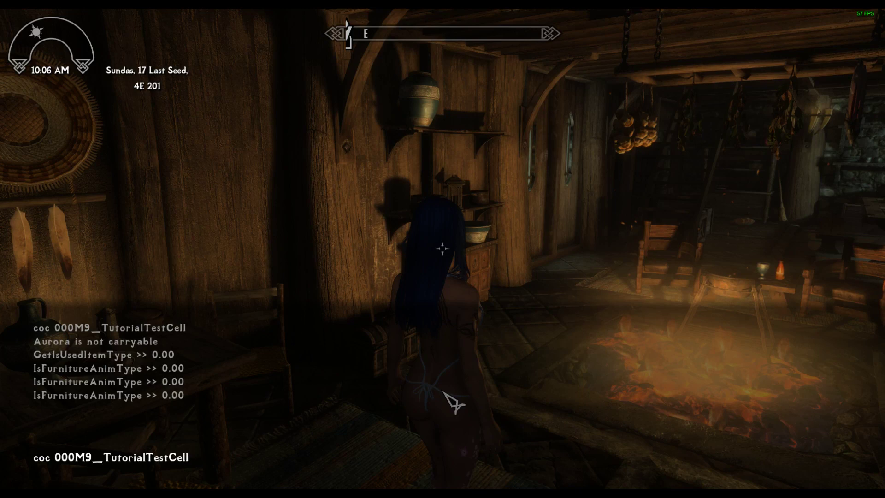
pyautogui.press('Return')
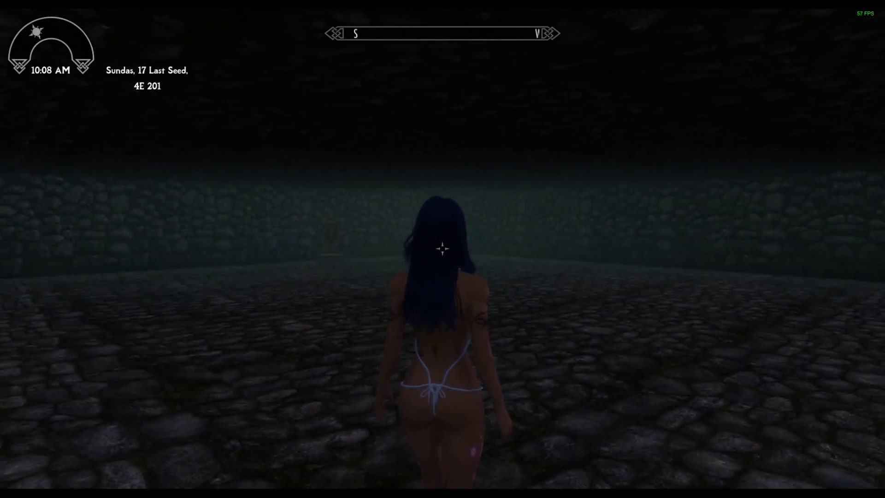
# Approach the mannequin in the test cell and examine its worn armor and shield up close from different angles.
pyautogui.press('w')
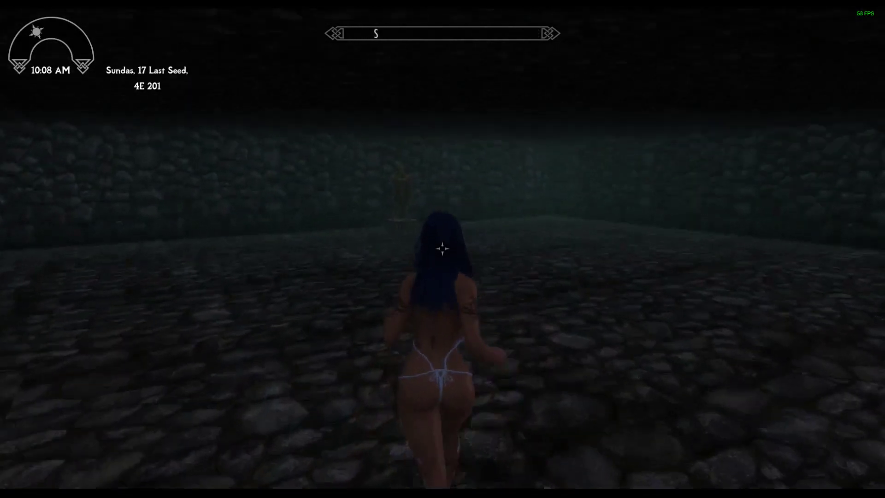
pyautogui.press('w')
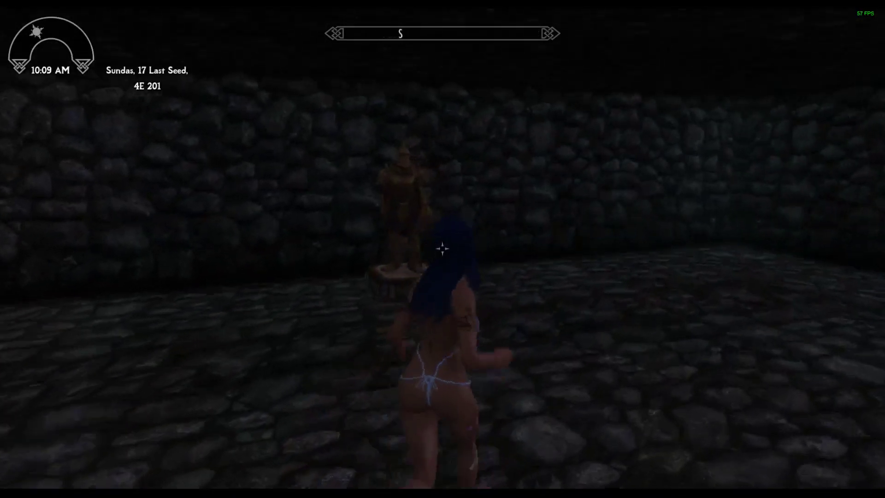
pyautogui.scroll(5, 443, 249)
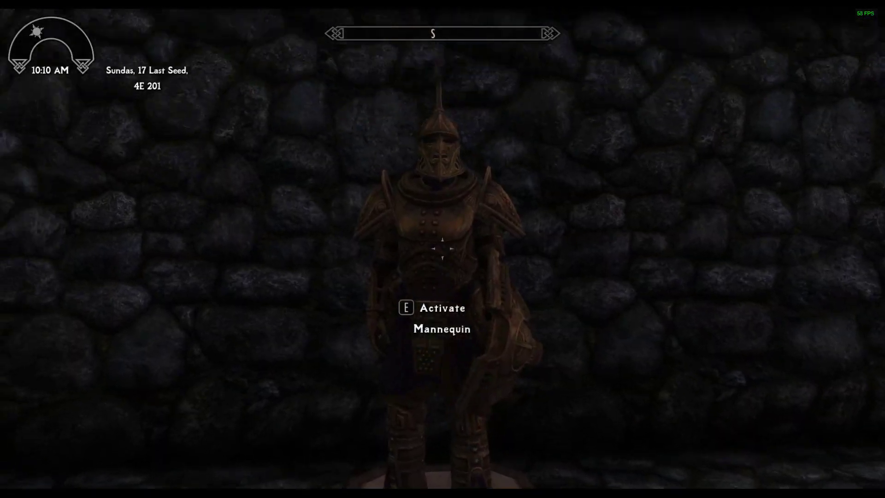
pyautogui.press('d')
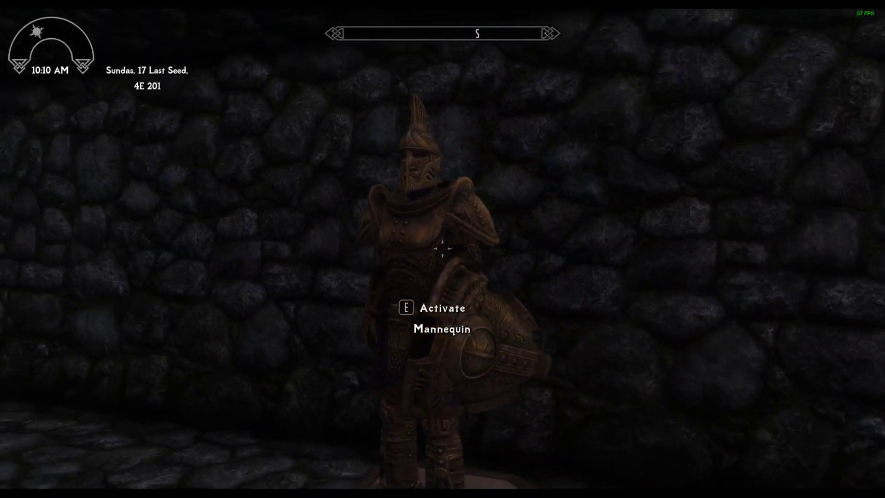
pyautogui.press('a')
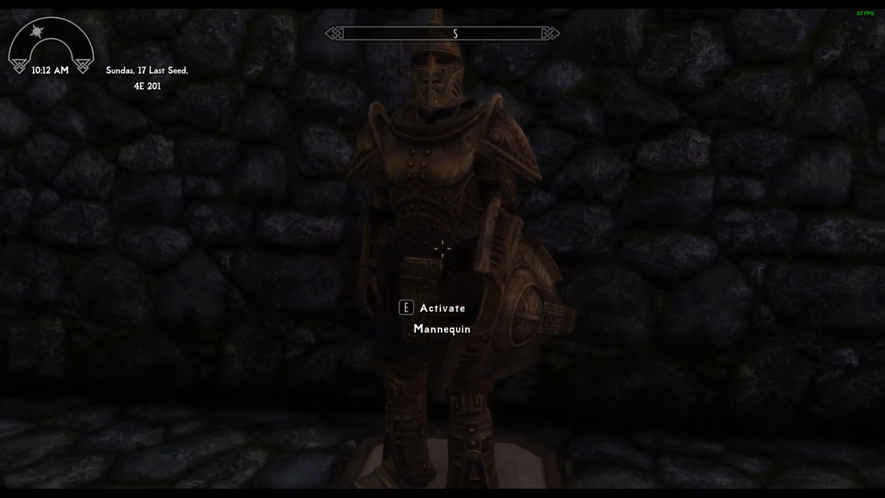
# Activate the mannequin to check the armor pieces in its inventory, and close the inventory.
pyautogui.press('e')
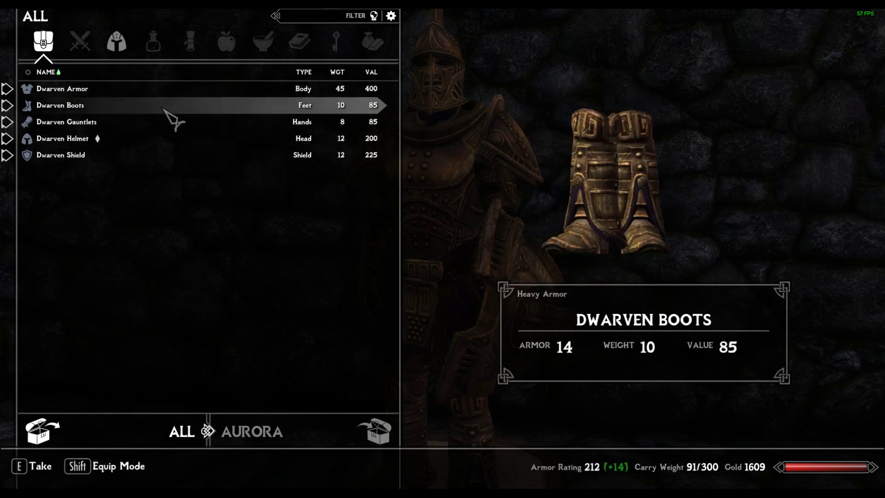
pyautogui.press('Tab')
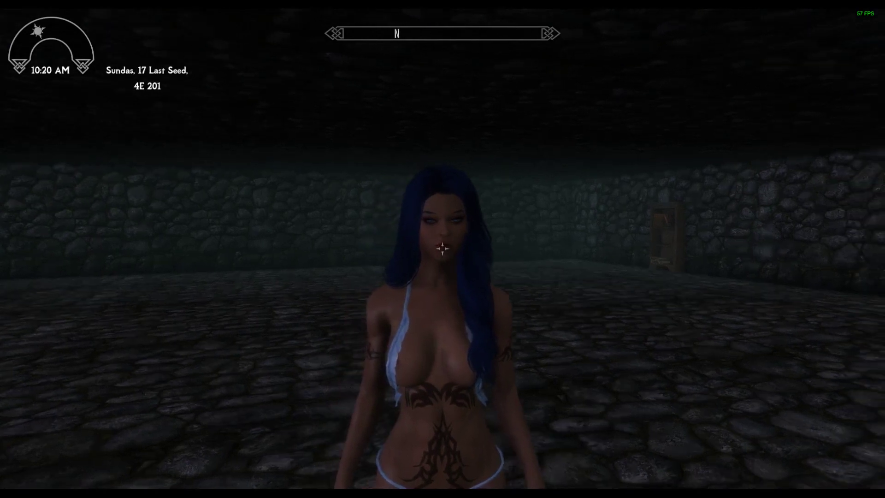
pyautogui.scroll(2, 442, 249)
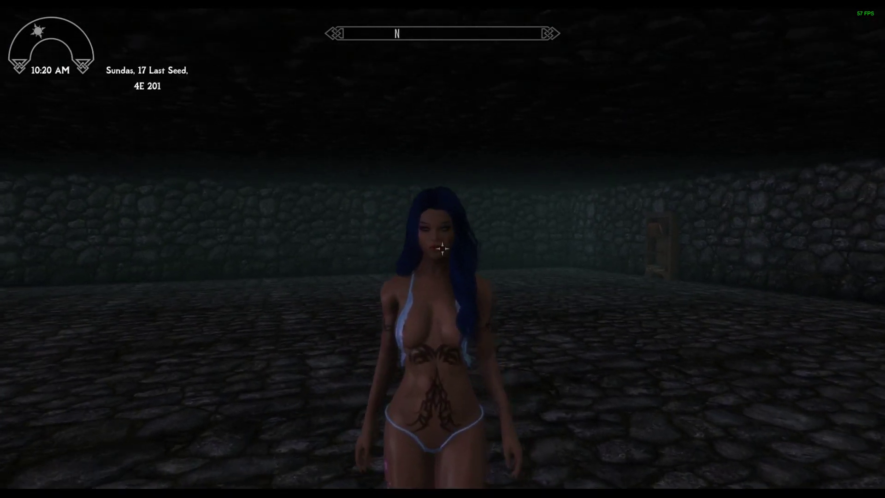